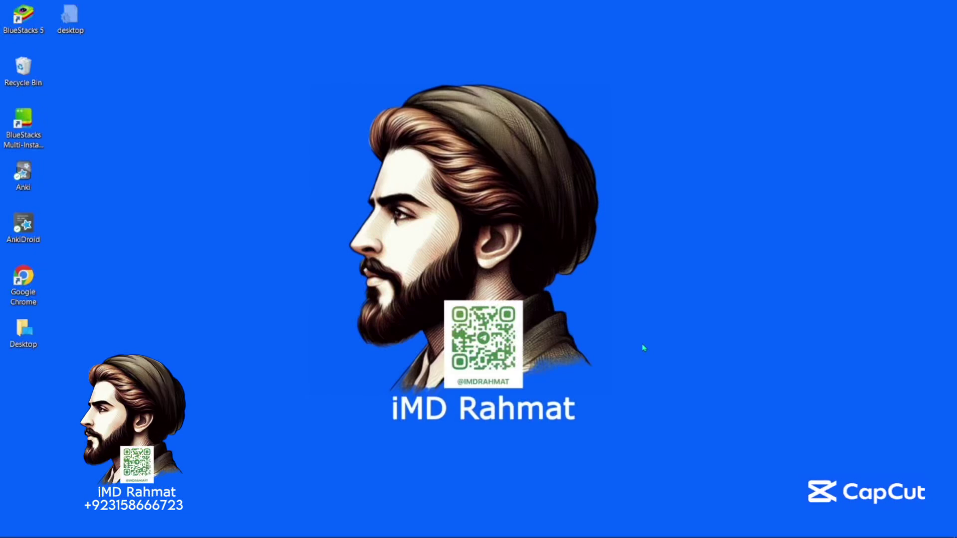
# Add 'WE WILL INSTALL MEMU EMULATOR' to the Notepad notes and search Windows for Task Manager
pyautogui.hotkey('alt', 'Tab')
pyautogui.hotkey('alt', 'Tab')
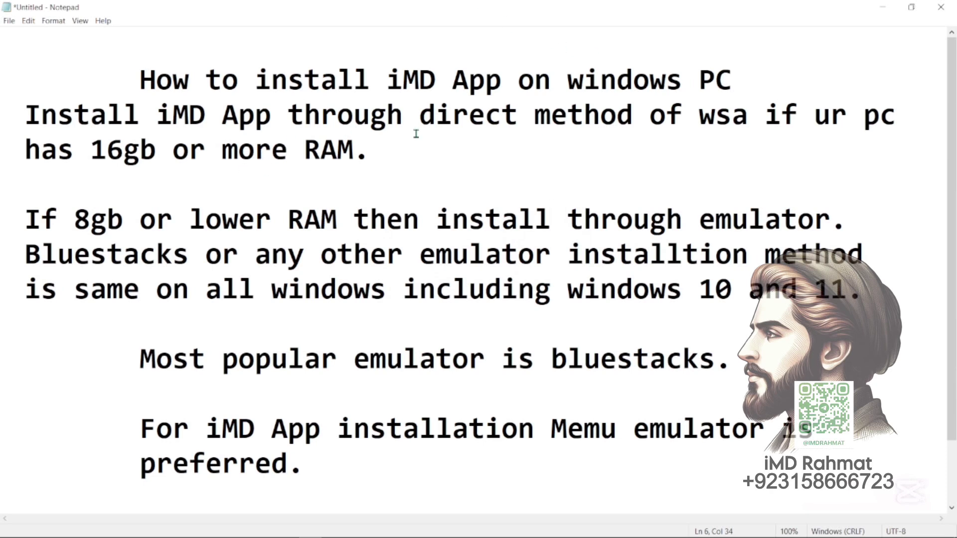
pyautogui.scroll(-1, 374, 371)
pyautogui.click(452, 395)
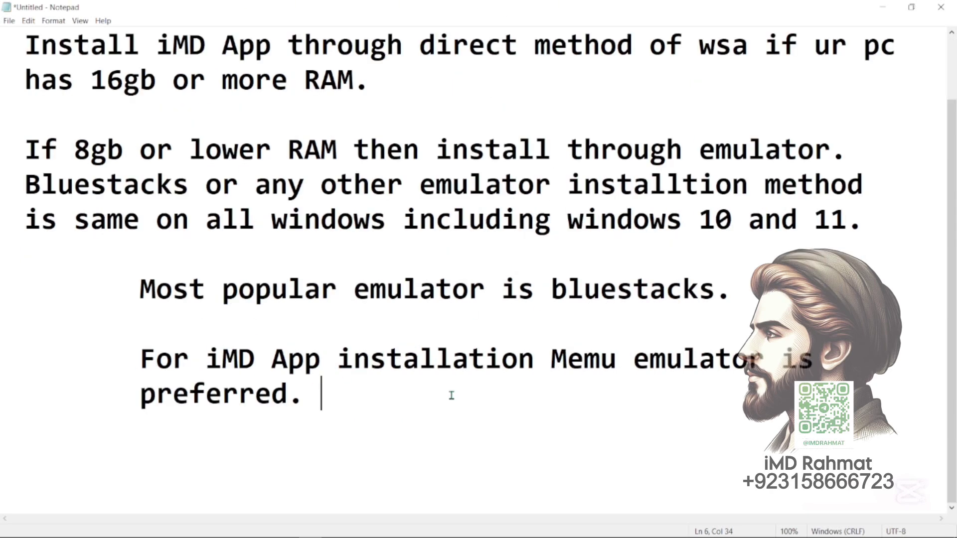
pyautogui.write('S')
pyautogui.press('BackSpace')
pyautogui.write('WE WILL IN')
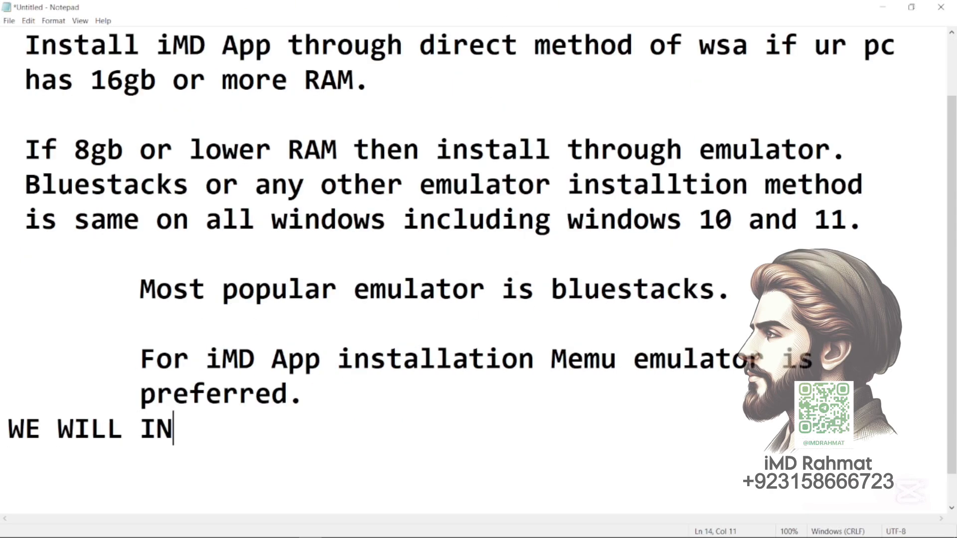
pyautogui.write('STALL MEMU EMULATOR')
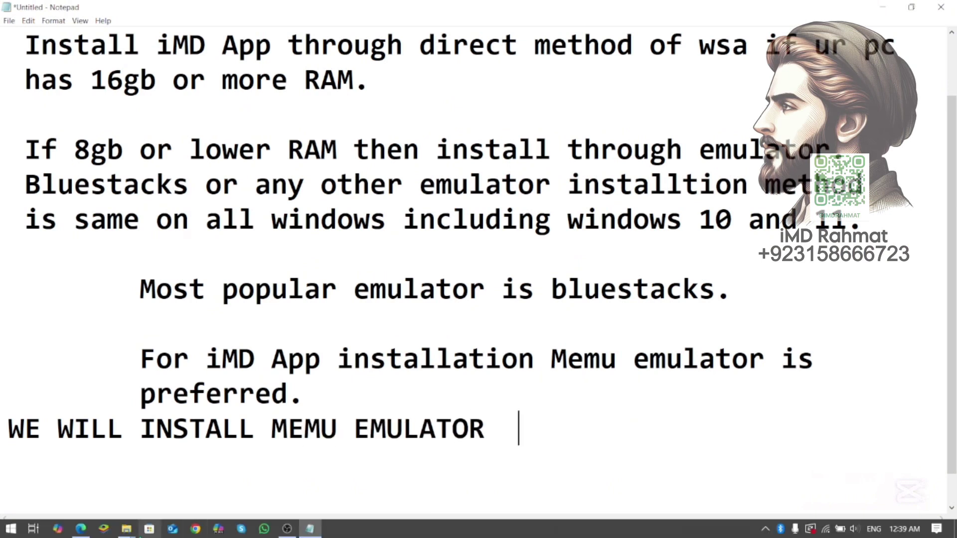
pyautogui.press('super')
pyautogui.write('TASK Manager')
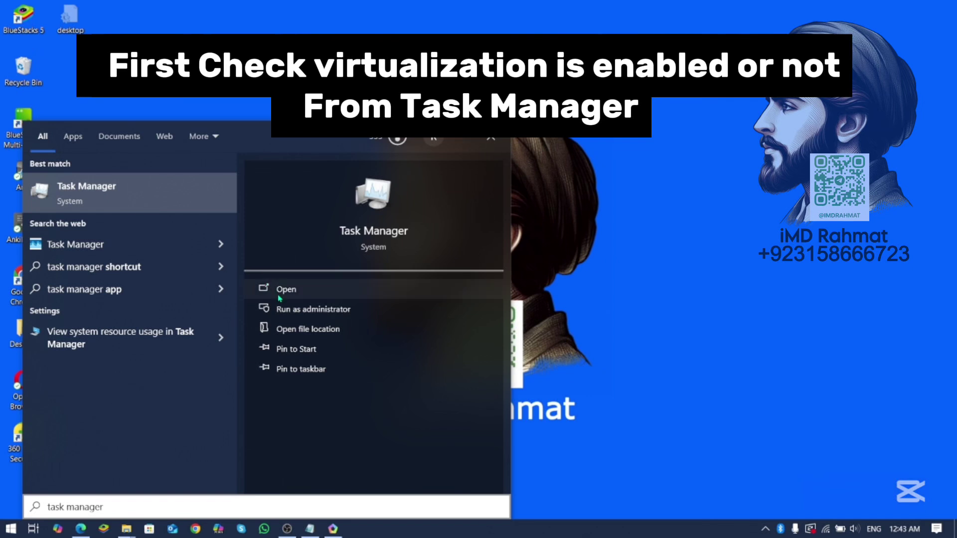
# Open Task Manager's CPU performance details to confirm Virtualization is Enabled
pyautogui.click(280, 297)
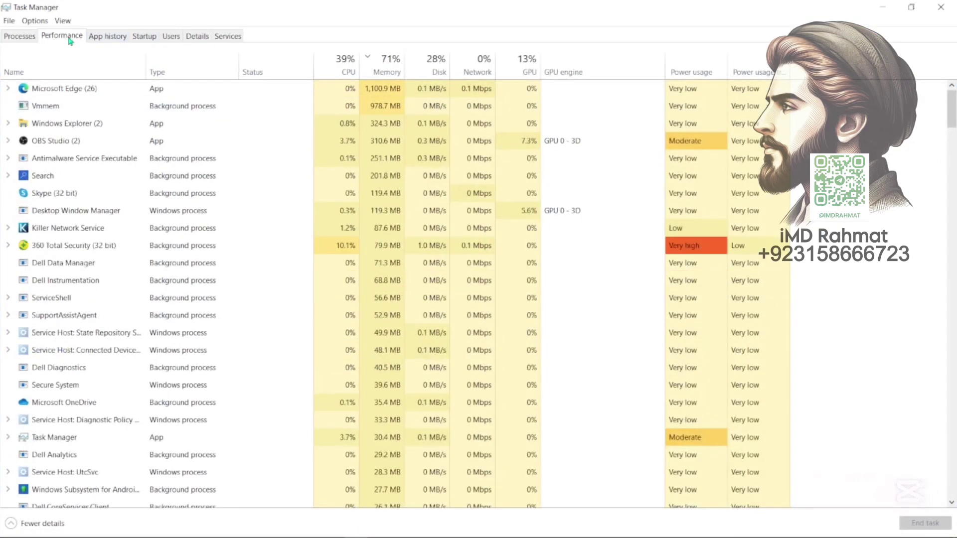
pyautogui.click(70, 40)
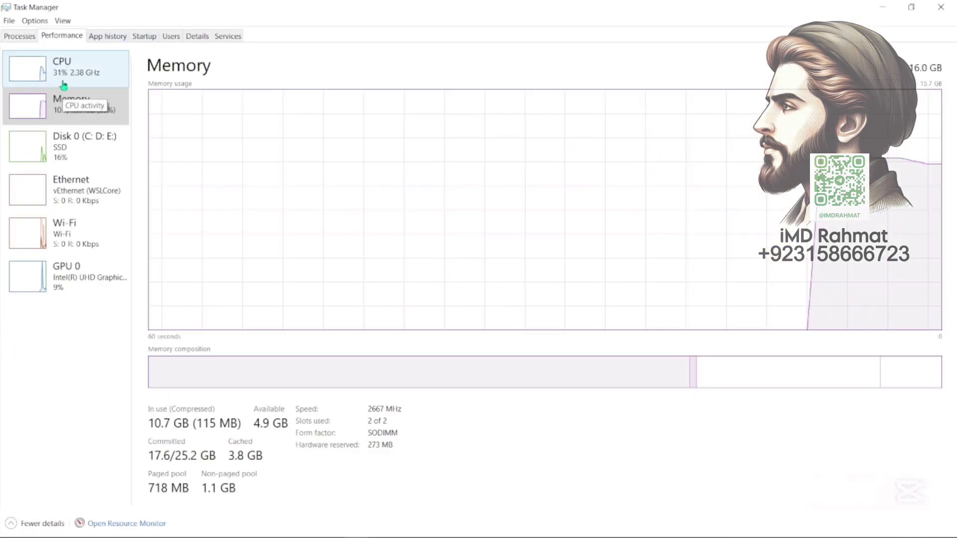
pyautogui.click(32, 82)
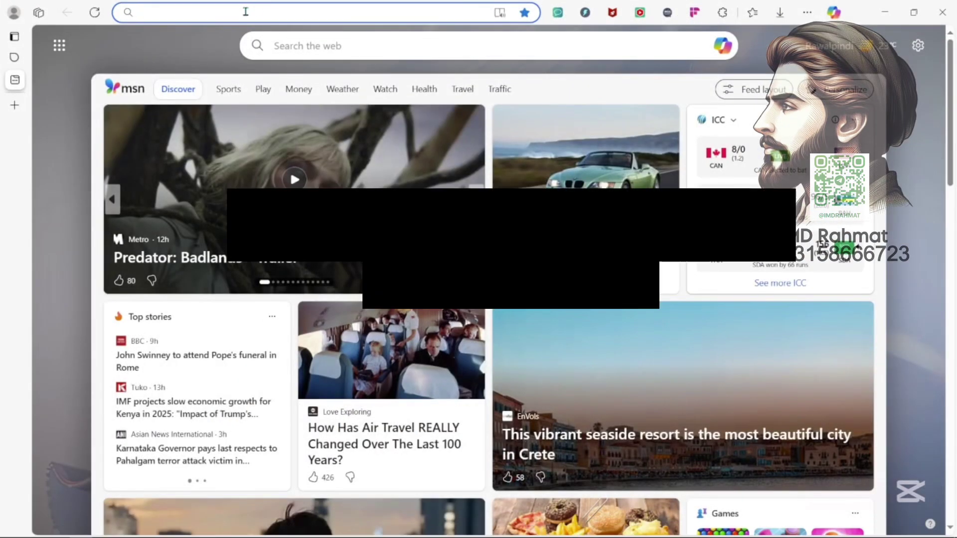
# Search 'MEMU', download the MEmu installer from memuplay.com and open the setup file
pyautogui.write('MEMU')
pyautogui.press('Return')
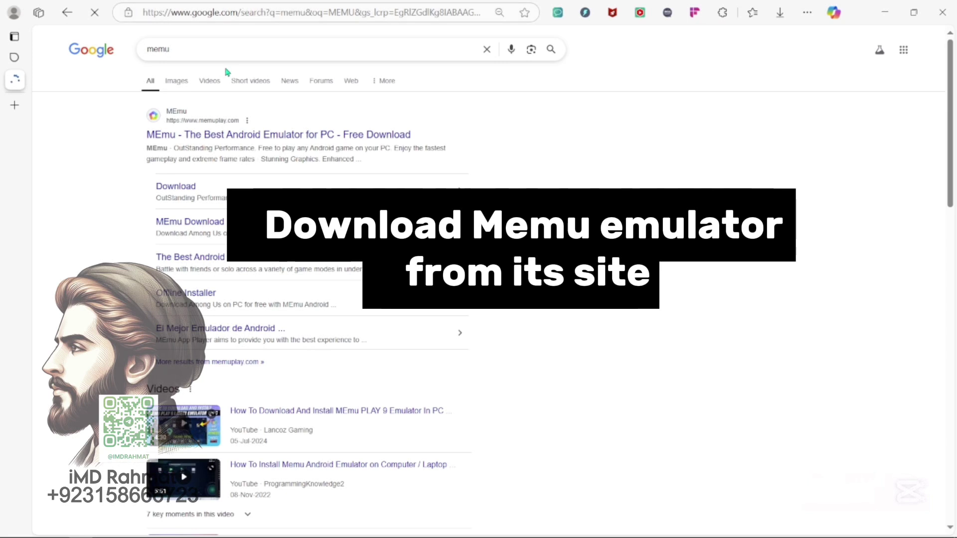
pyautogui.click(214, 134)
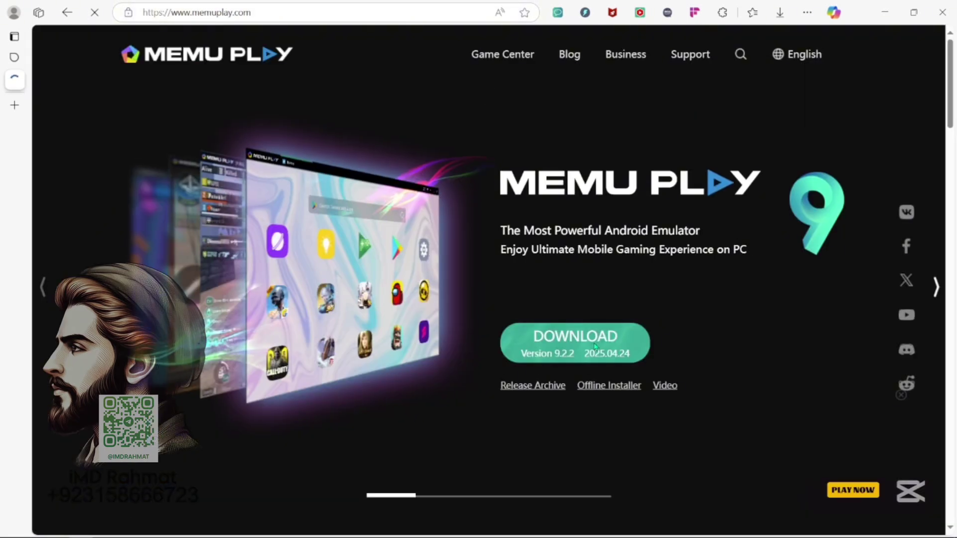
pyautogui.click(594, 347)
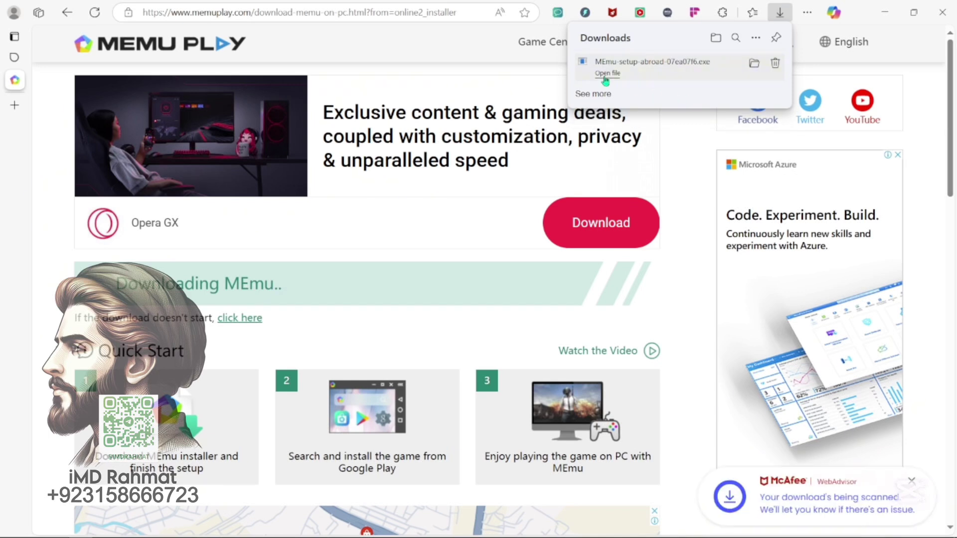
pyautogui.click(605, 74)
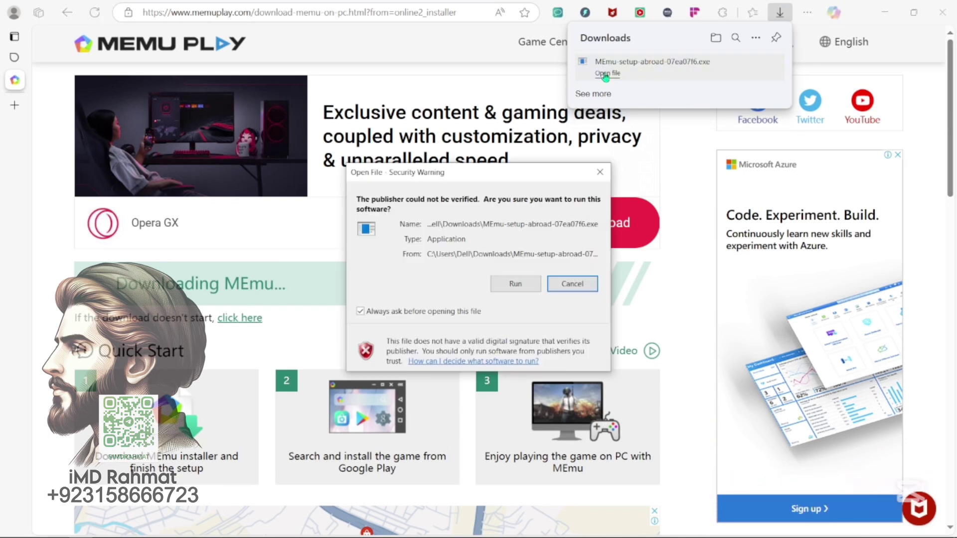
# Run the MEmu setup with Quick install, skipping the Opera and 360 Total Security offers
pyautogui.click(512, 290)
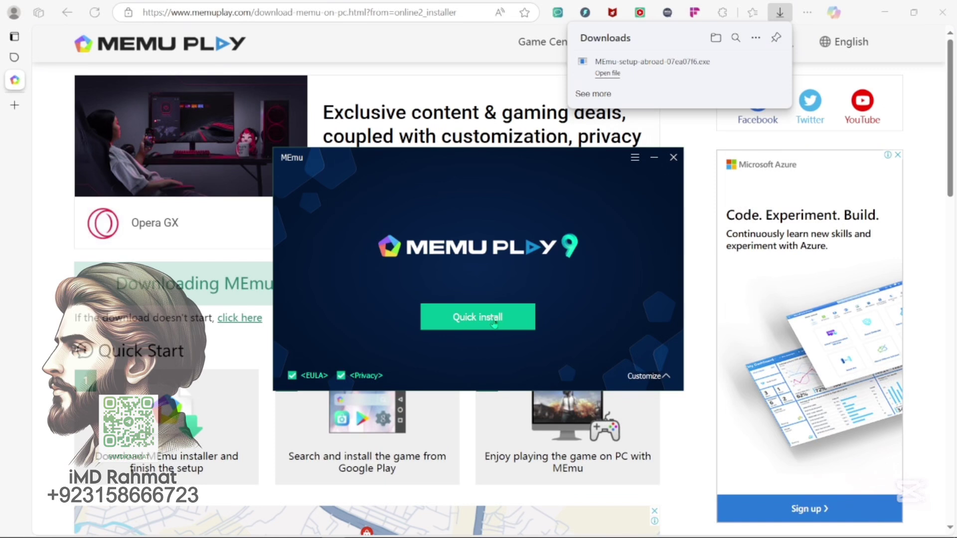
pyautogui.click(495, 322)
pyautogui.click(434, 376)
pyautogui.click(440, 372)
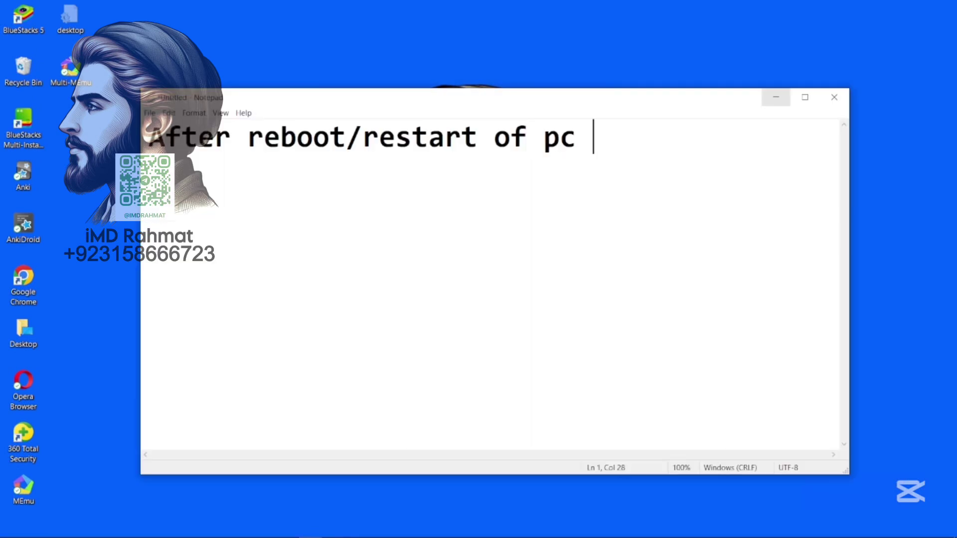
# Add 'open memu' to the notes, launch MEmu from the desktop and allow it through the firewall
pyautogui.press('Return')
pyautogui.write('open memu')
pyautogui.doubleClick(23, 488)
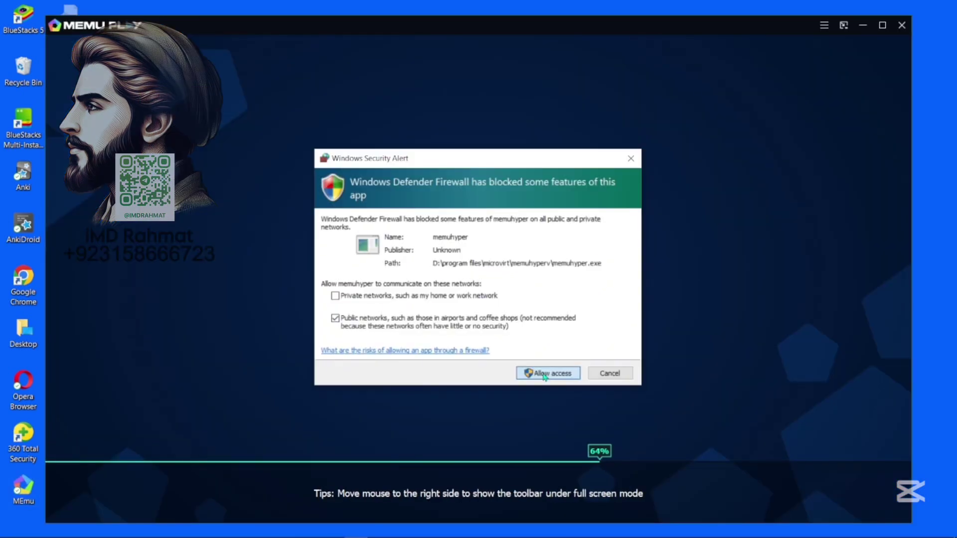
pyautogui.click(543, 375)
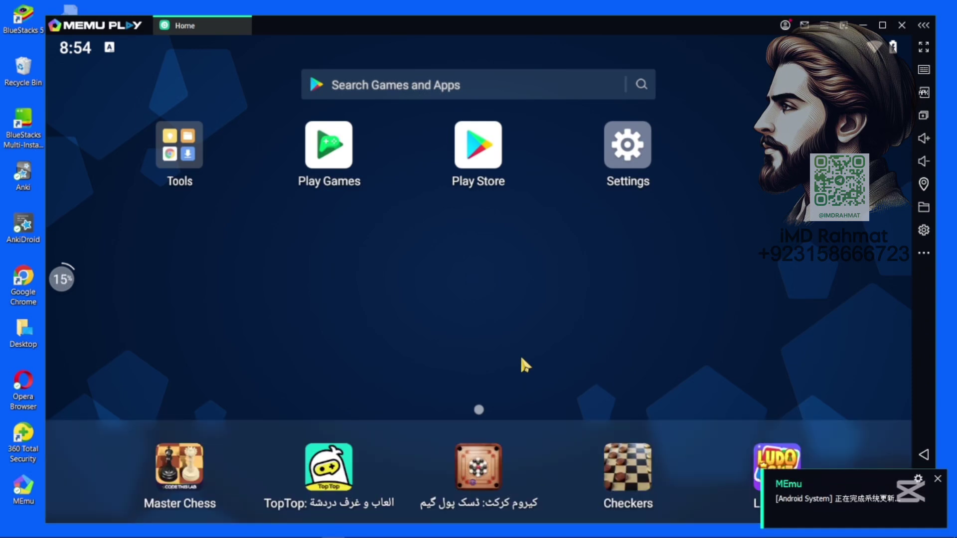
# Extend the notes with 'through any method' and start a numbered list with '1. from apk file'
pyautogui.write('through any method')
pyautogui.press('Return')
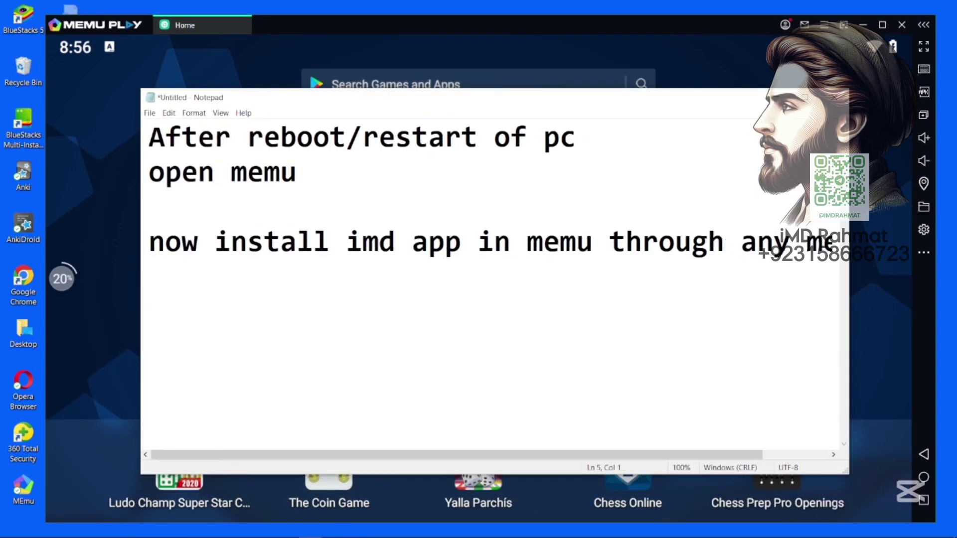
pyautogui.write('1. from apk file')
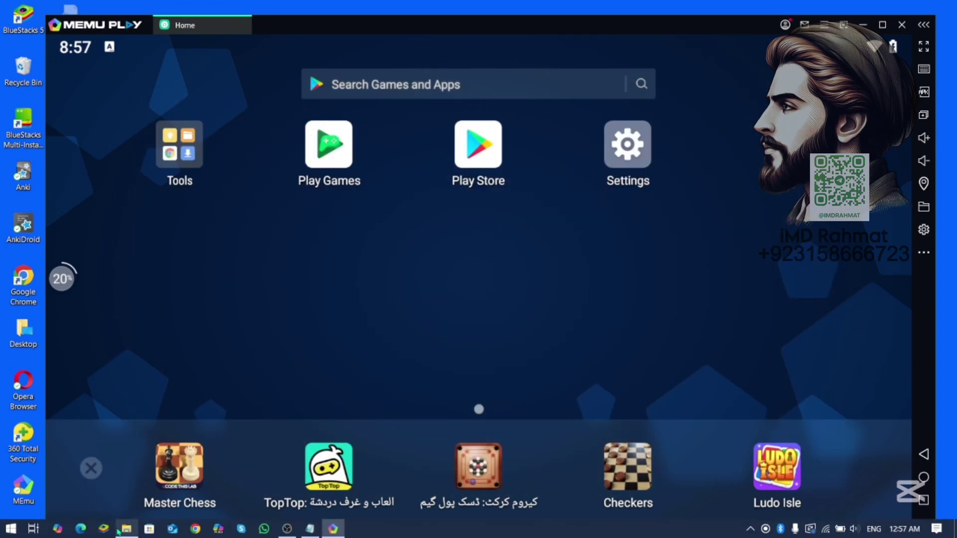
pyautogui.write('en.imedicaldoctor.net/dl')
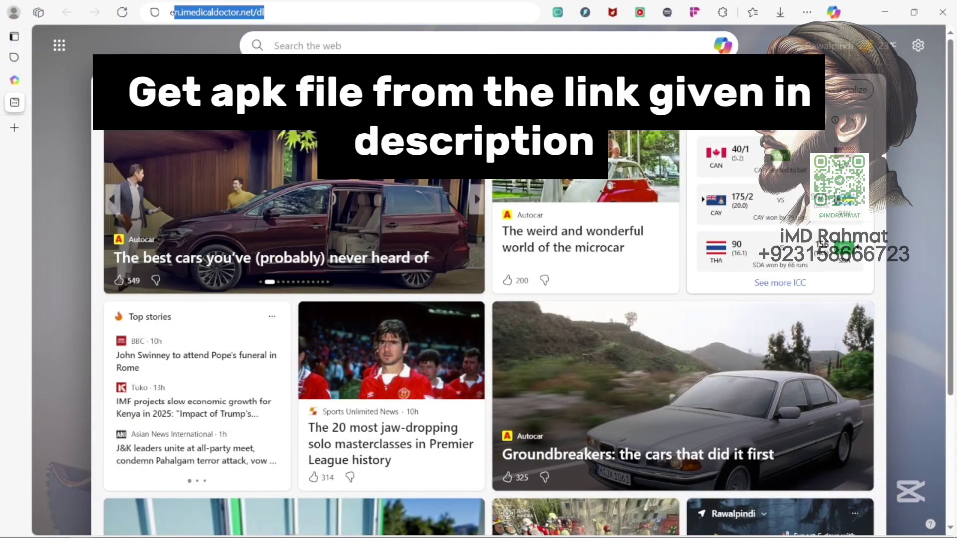
# Download imd182.apk from the iMD download page and show it in the Downloads folder
pyautogui.press('Return')
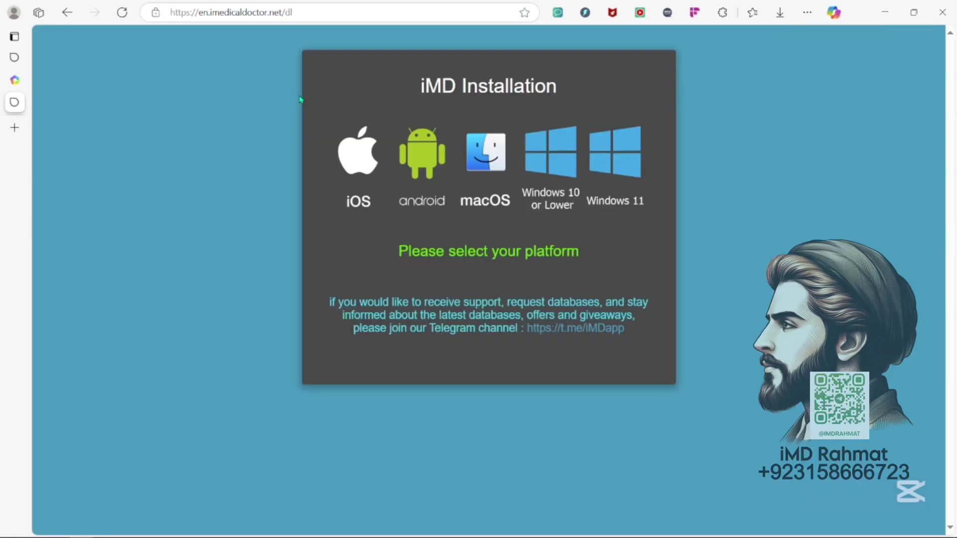
pyautogui.click(419, 190)
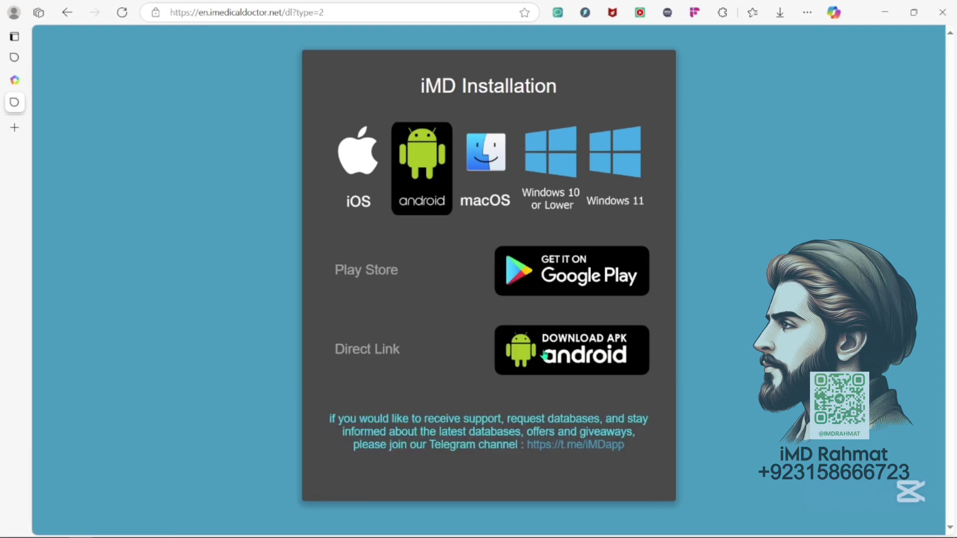
pyautogui.click(545, 356)
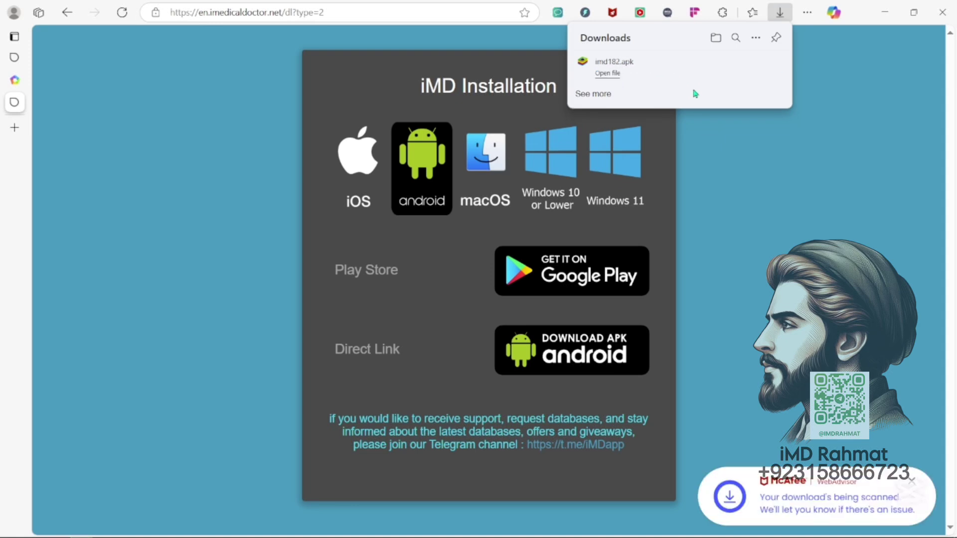
pyautogui.click(552, 144)
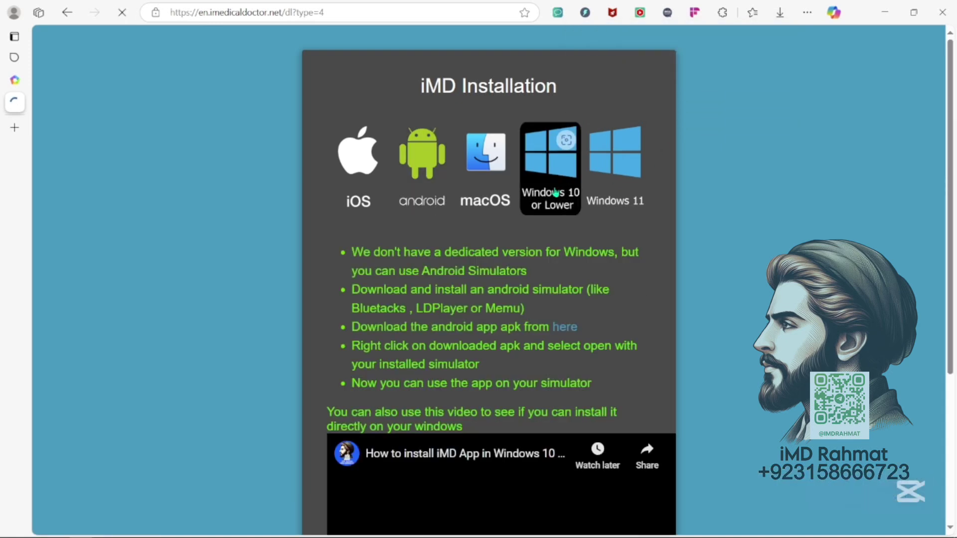
pyautogui.click(566, 334)
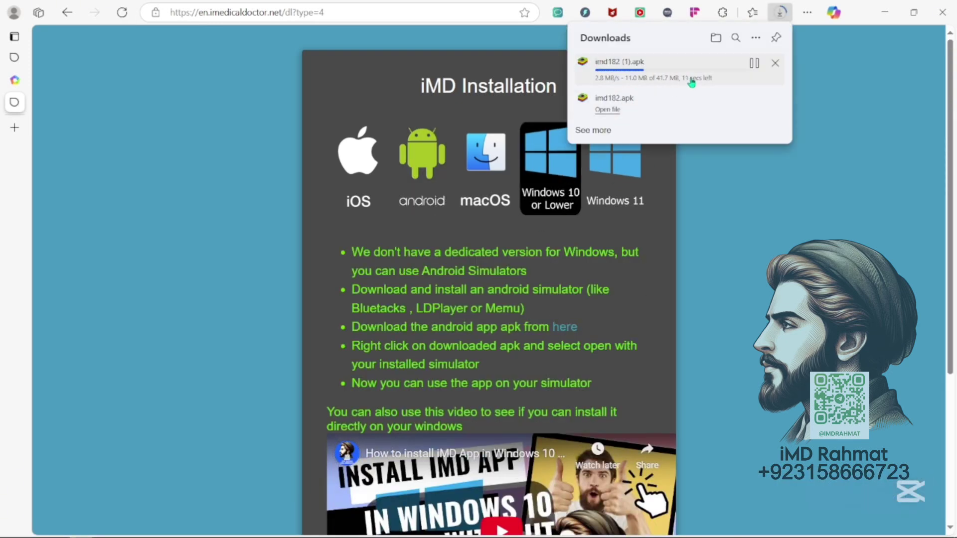
pyautogui.click(774, 66)
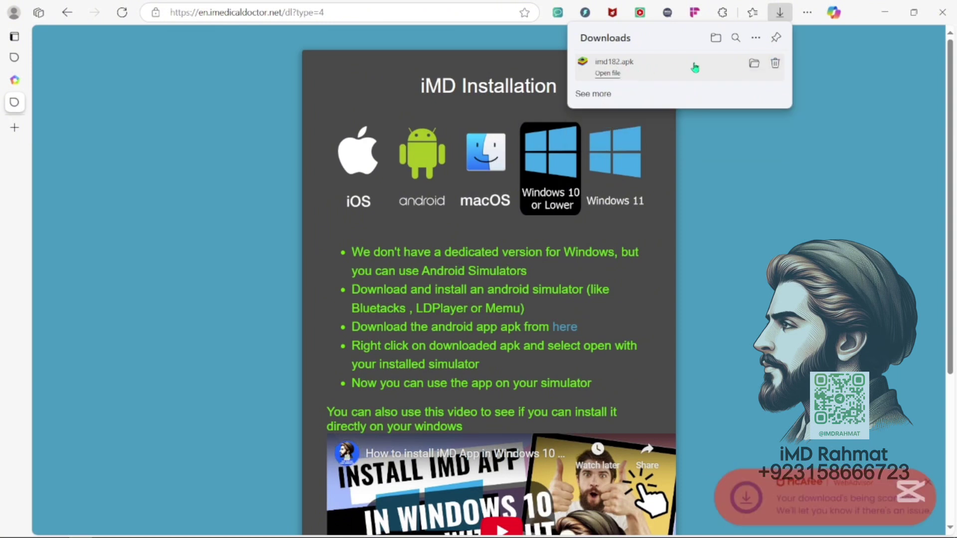
pyautogui.click(752, 68)
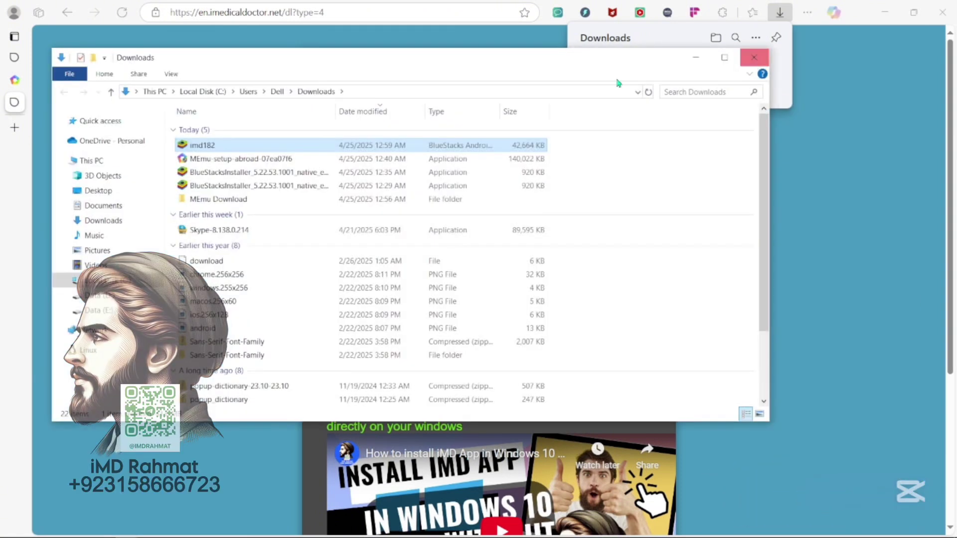
# Check imd182's Open with options for MEmu, then bring the MEmu window forward
pyautogui.rightClick(274, 145)
pyautogui.moveTo(399, 268)
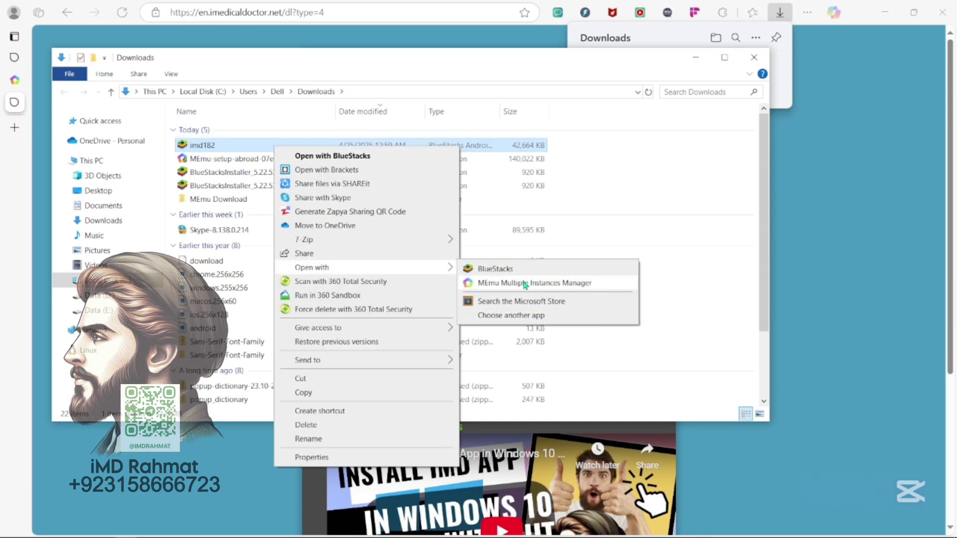
pyautogui.hotkey('alt', 'Tab')
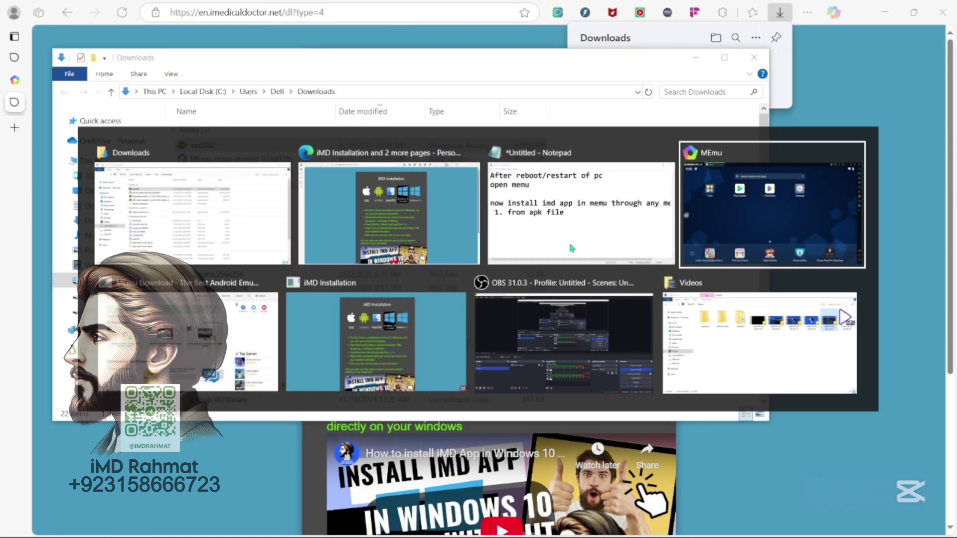
# Install iMD in MEmu from imd182.apk in Downloads and launch the app
pyautogui.click(924, 92)
pyautogui.click(101, 145)
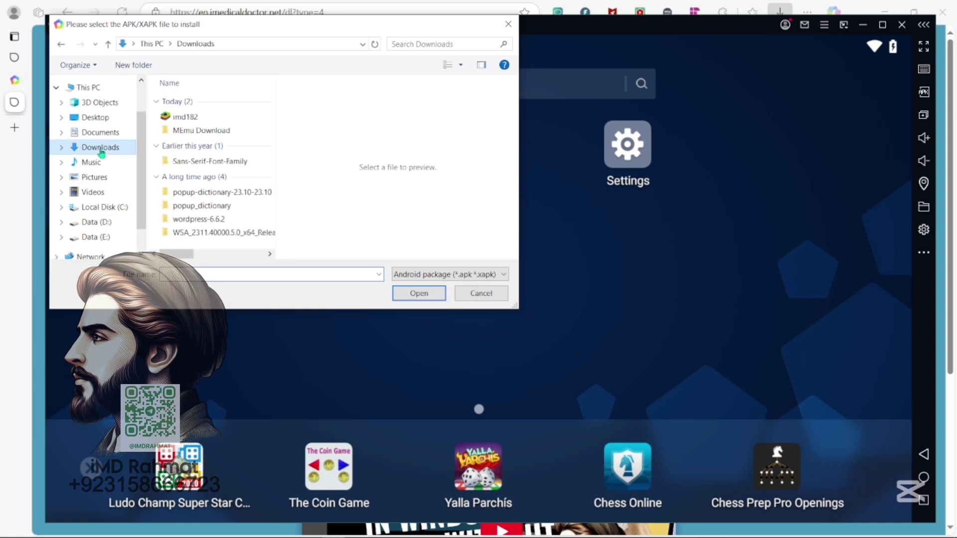
pyautogui.click(185, 118)
pyautogui.moveTo(314, 30)
pyautogui.mouseDown()
pyautogui.moveTo(520, 299)
pyautogui.moveTo(519, 253)
pyautogui.mouseUp()
pyautogui.click(629, 516)
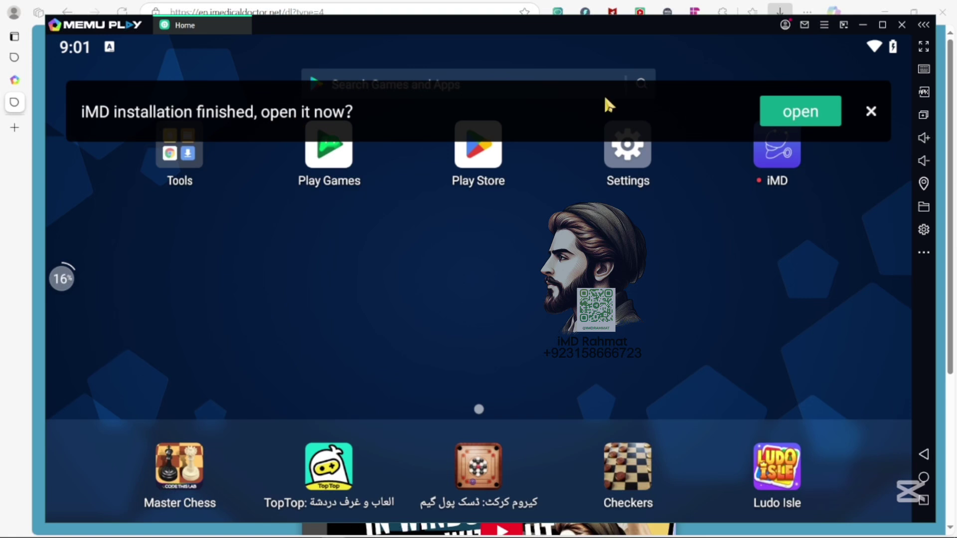
pyautogui.click(872, 111)
pyautogui.click(780, 144)
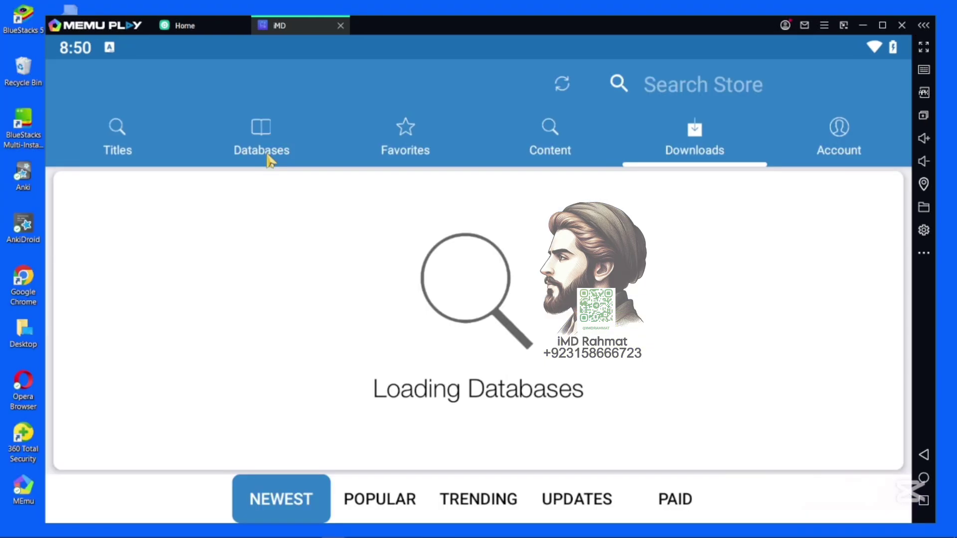
# Search iMD downloads for 'uworld usmle' and install UWorld USMLE STEP1 QBank from the Germany server
pyautogui.click(268, 161)
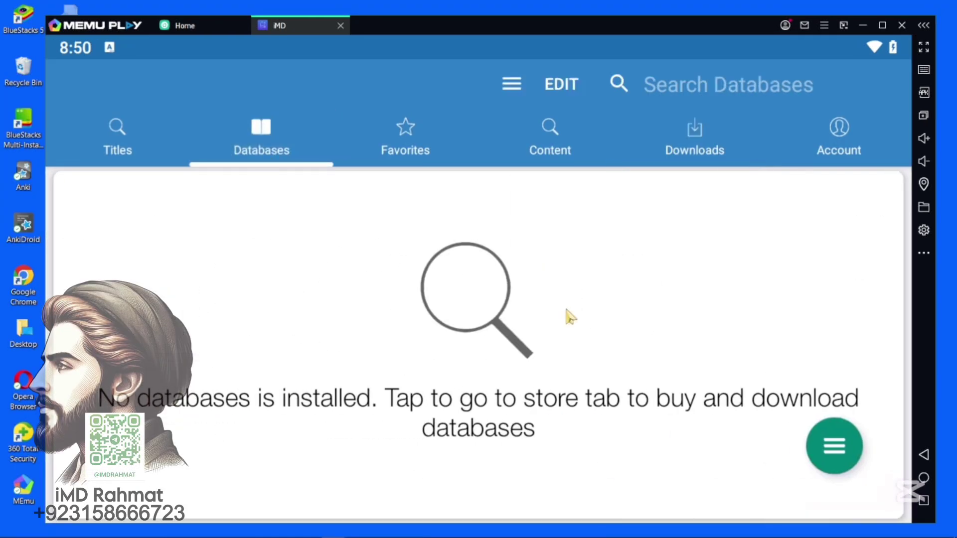
pyautogui.click(674, 148)
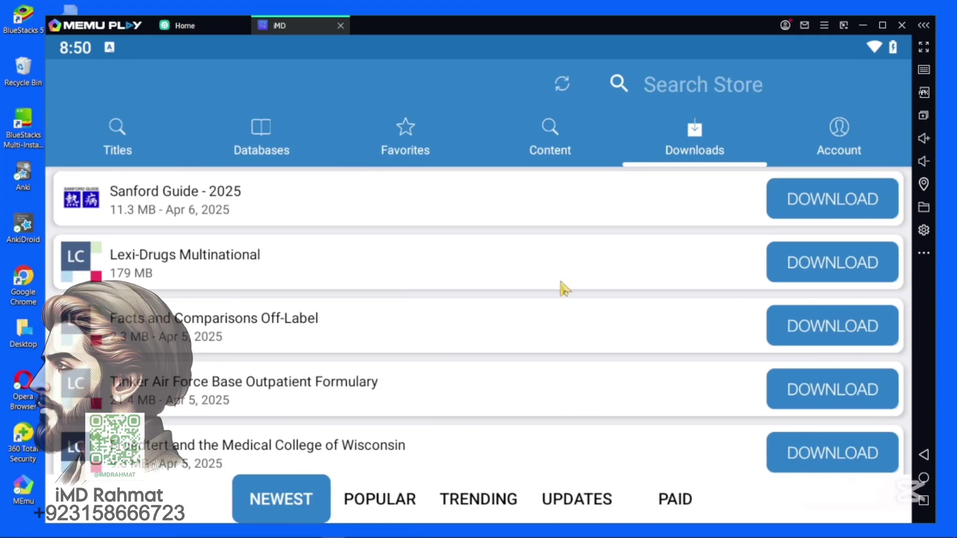
pyautogui.scroll(-10, 558, 276)
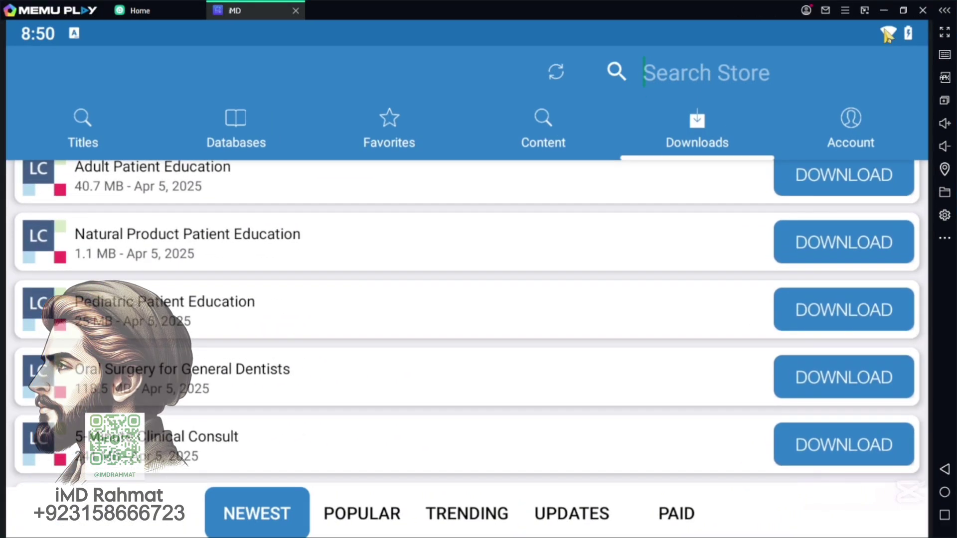
pyautogui.write('uworld usmle')
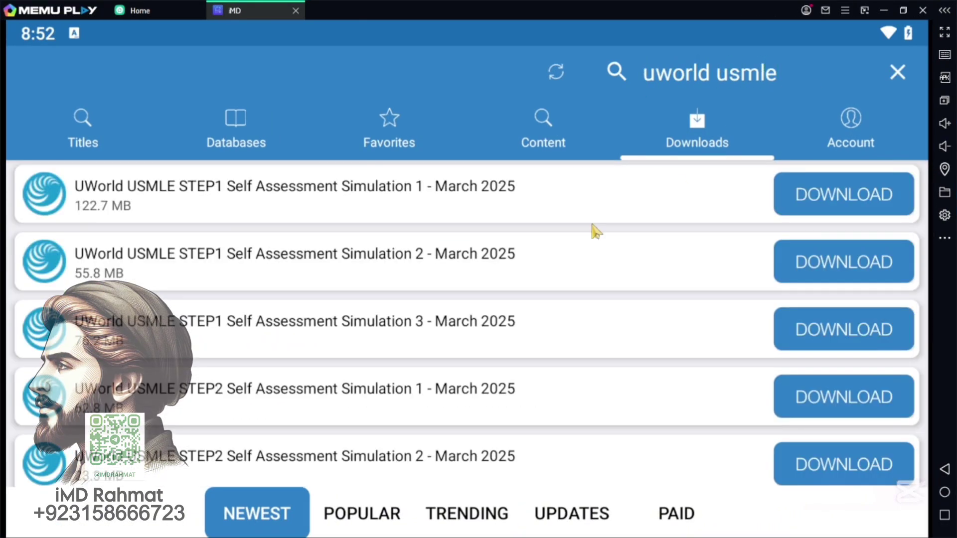
pyautogui.scroll(-5, 592, 227)
pyautogui.click(852, 314)
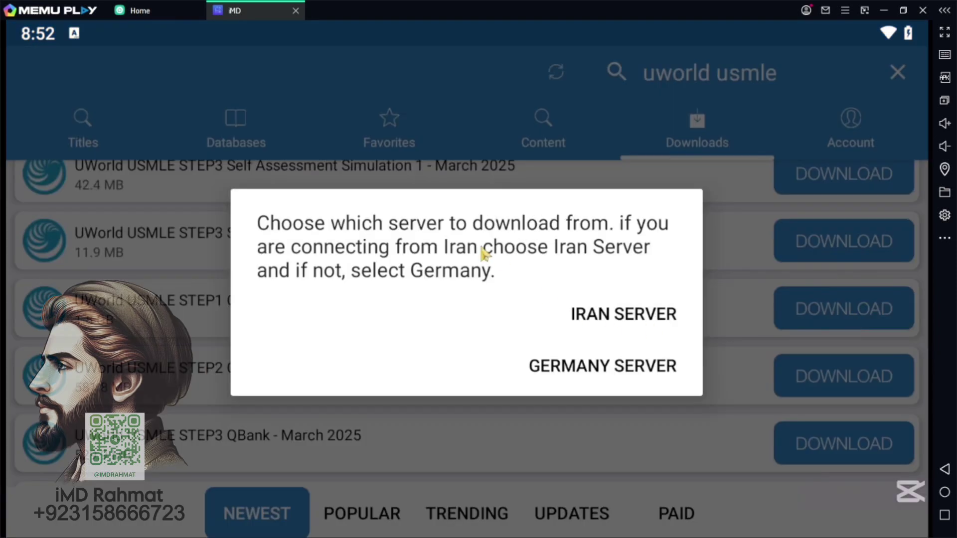
pyautogui.click(591, 371)
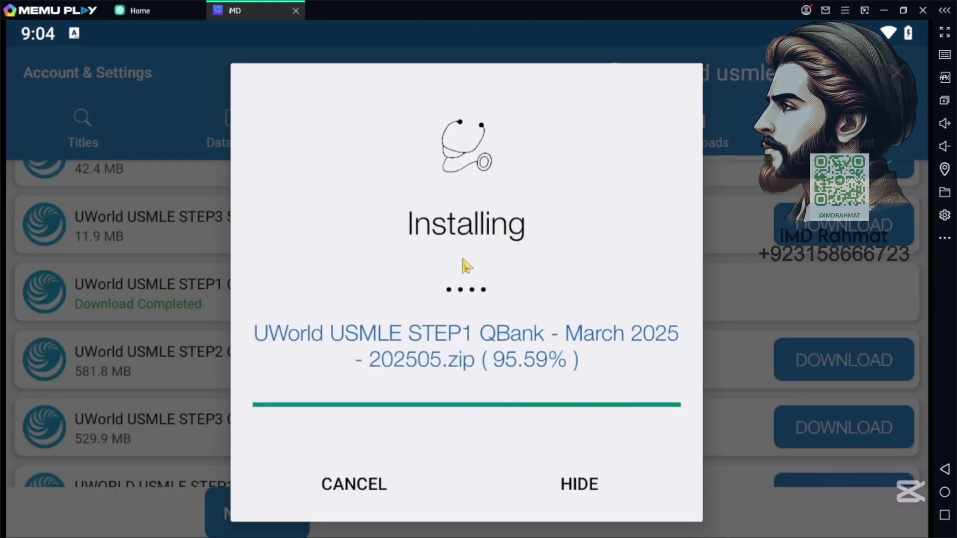
pyautogui.scroll(-1, 462, 259)
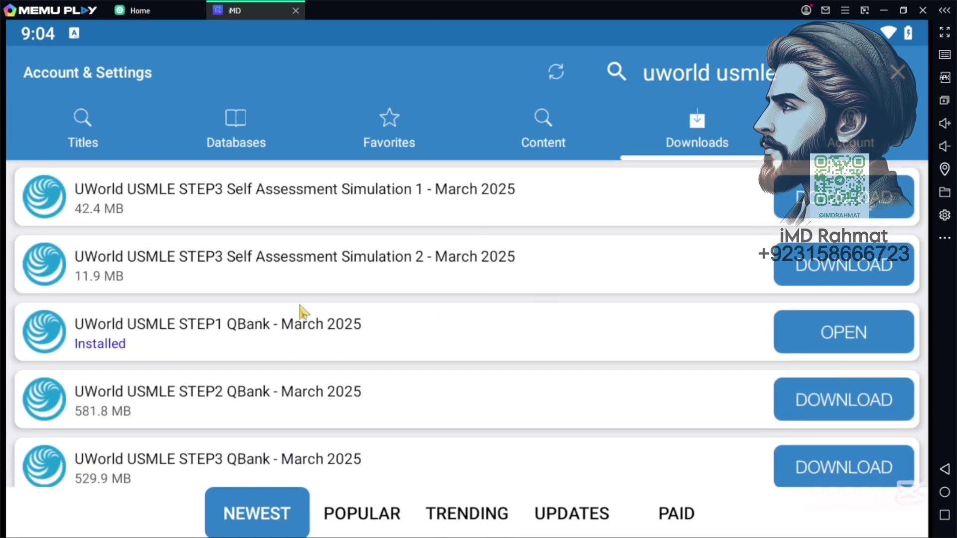
# Open the STEP1 QBank and set a 40-question test on Biochemistry (General Principles)
pyautogui.click(816, 342)
pyautogui.scroll(-5, 205, 299)
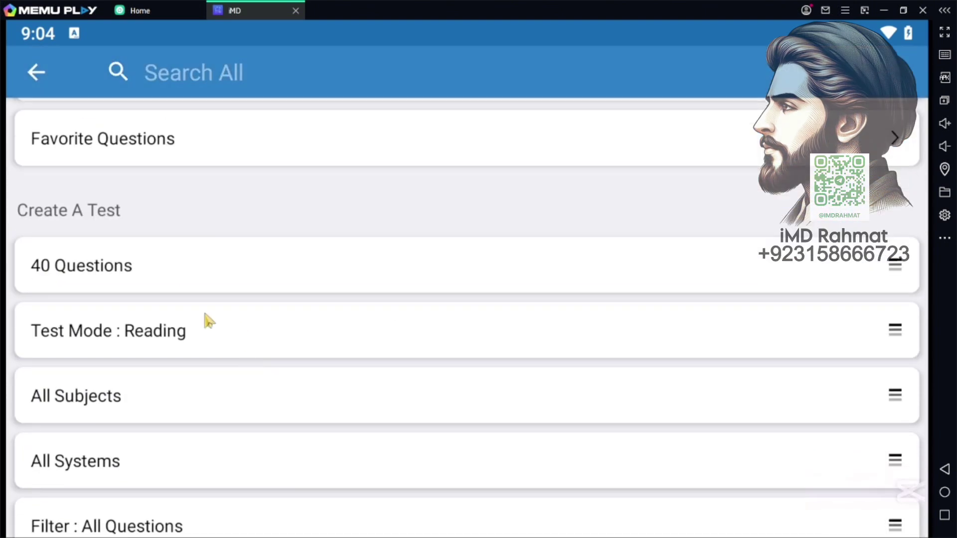
pyautogui.scroll(2, 257, 202)
pyautogui.click(269, 263)
pyautogui.scroll(-15, 274, 335)
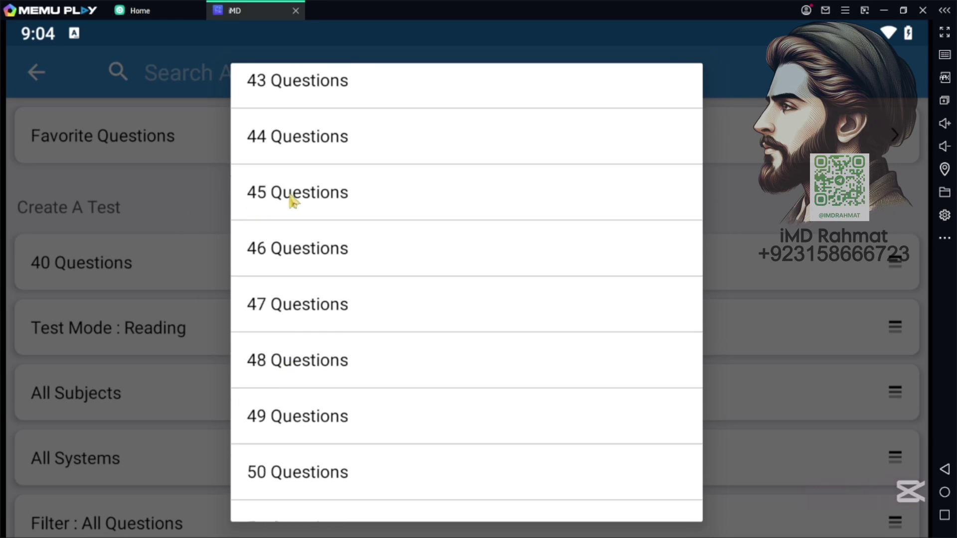
pyautogui.click(192, 331)
pyautogui.click(199, 416)
pyautogui.click(220, 452)
pyautogui.click(220, 452)
# Confirm systems without Cardiovascular, filter to Unused questions and start the test
pyautogui.click(255, 233)
pyautogui.click(254, 316)
pyautogui.click(259, 315)
pyautogui.click(423, 495)
pyautogui.scroll(-3, 178, 362)
pyautogui.click(176, 378)
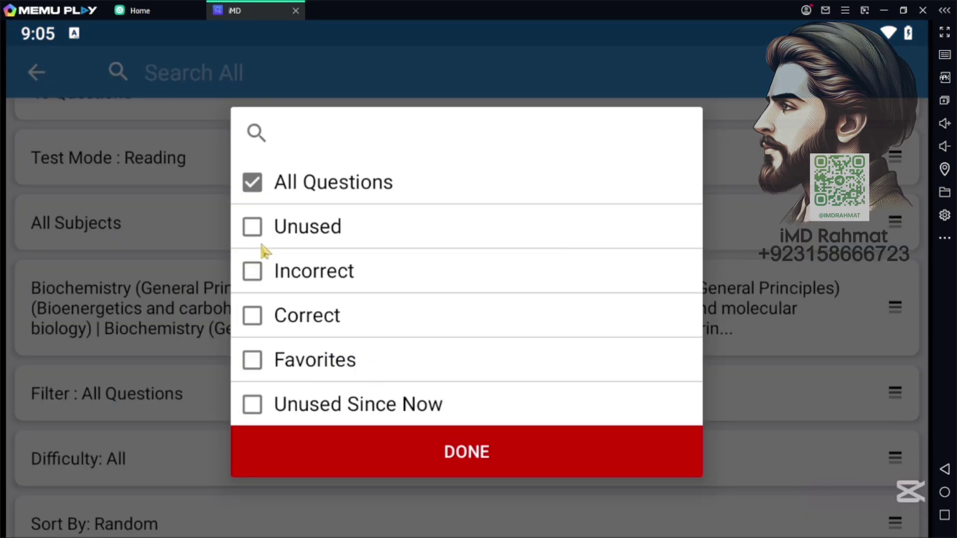
pyautogui.click(254, 225)
pyautogui.click(258, 438)
pyautogui.scroll(-8, 258, 425)
pyautogui.click(309, 250)
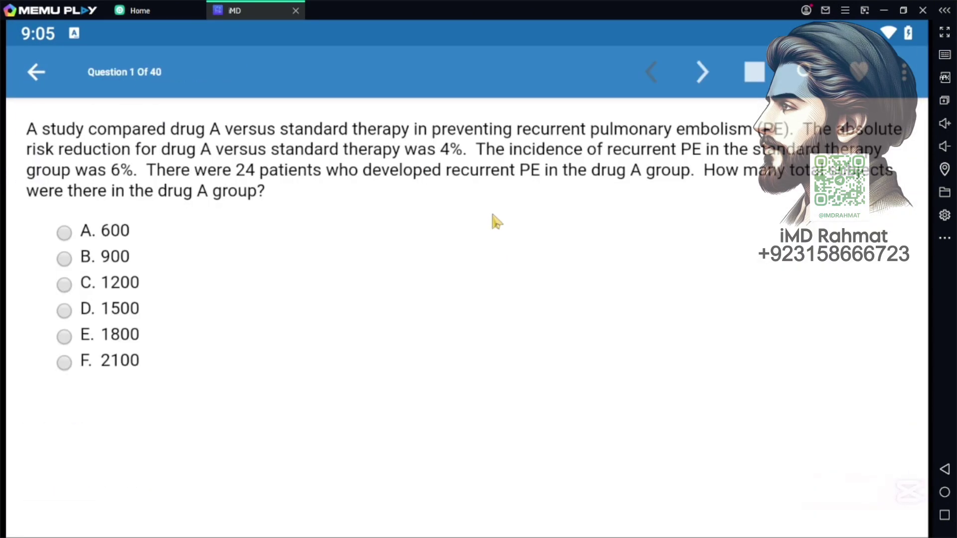
# Highlight 'The incidence of recurrent' yellow and 'drug A group' green, answer D, and note 'from memu playstore'
pyautogui.moveTo(477, 159); pyautogui.dragTo(674, 159)
pyautogui.click(578, 79)
pyautogui.moveTo(167, 202); pyautogui.dragTo(256, 205)
pyautogui.click(295, 125)
pyautogui.click(112, 327)
pyautogui.scroll(-10, 676, 138)
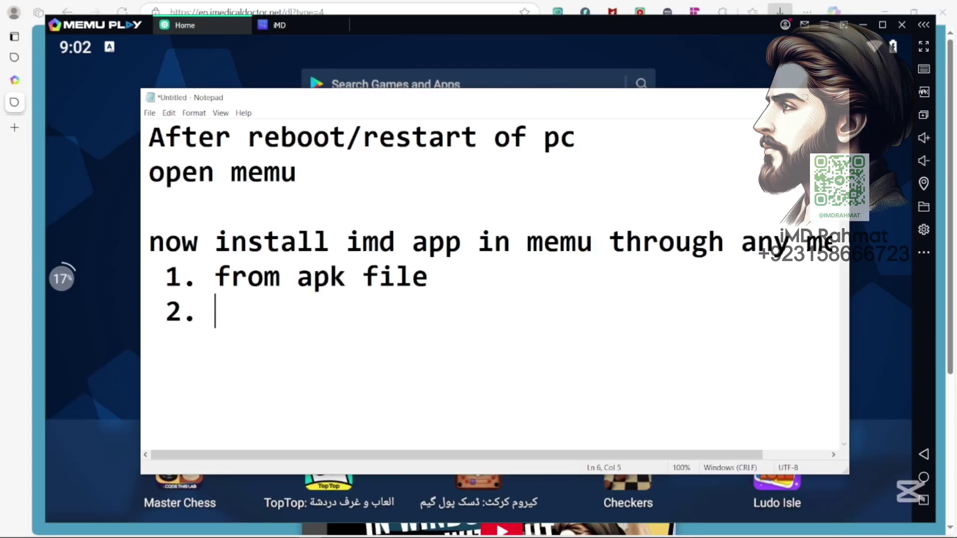
pyautogui.write('from memu ')
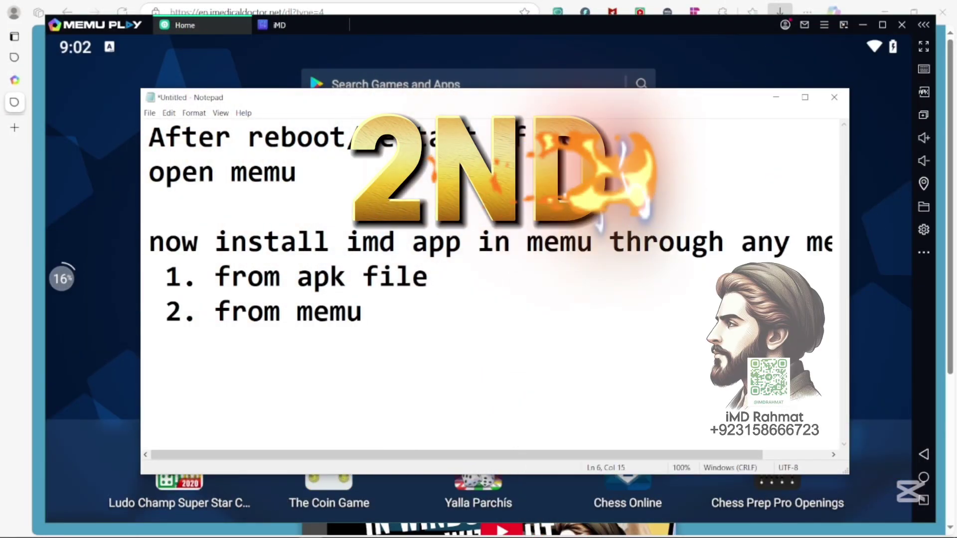
pyautogui.write('playstore')
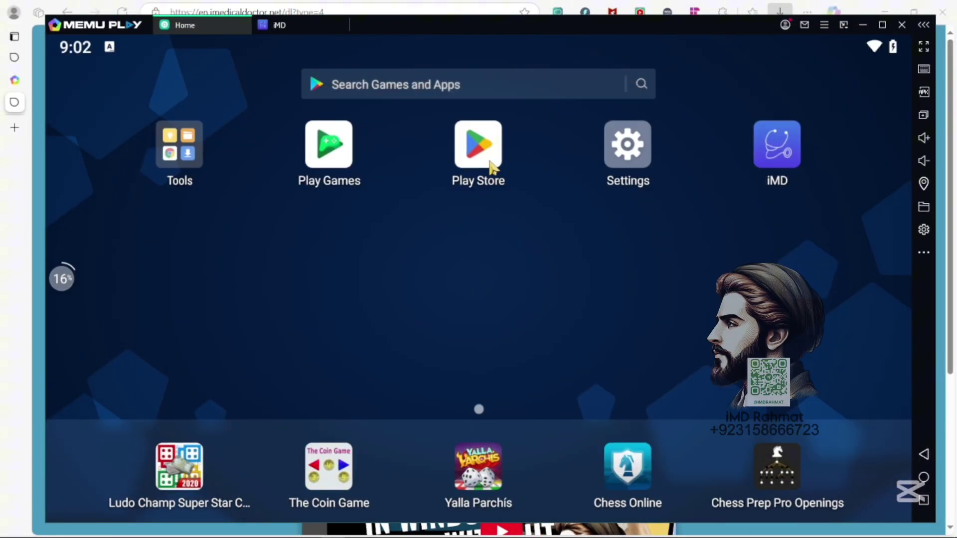
# Open the Play Store in MEmu and get past the Welcome to Google Play screen
pyautogui.click(490, 163)
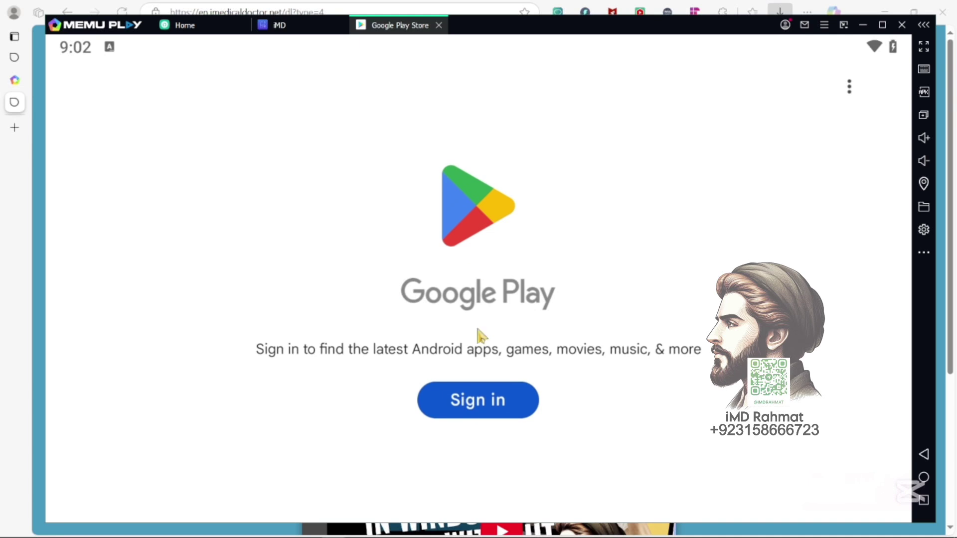
pyautogui.click(476, 398)
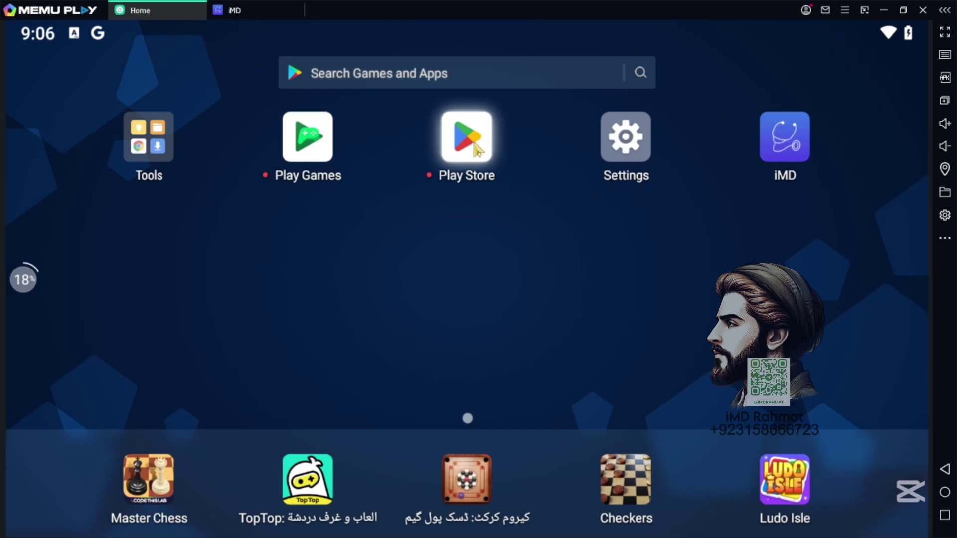
pyautogui.click(472, 138)
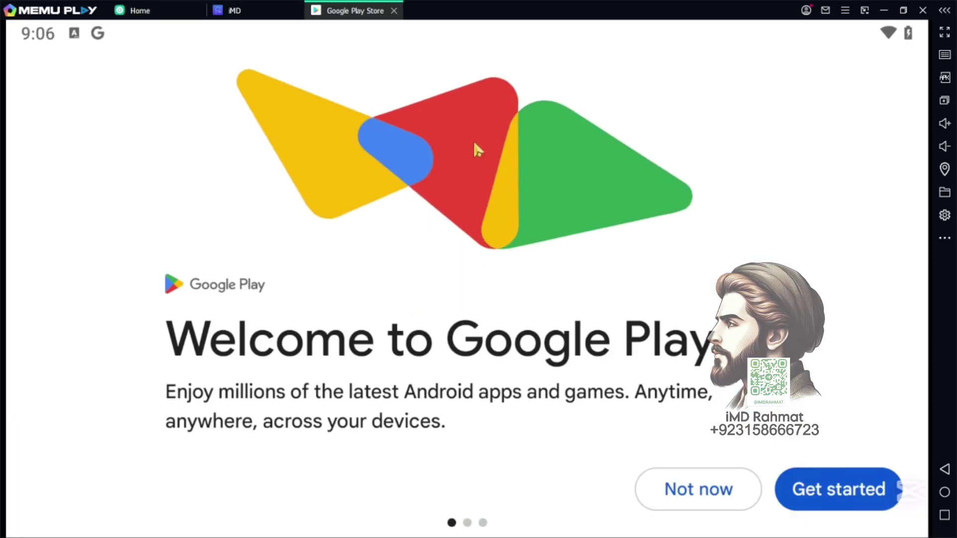
pyautogui.click(689, 490)
pyautogui.click(790, 487)
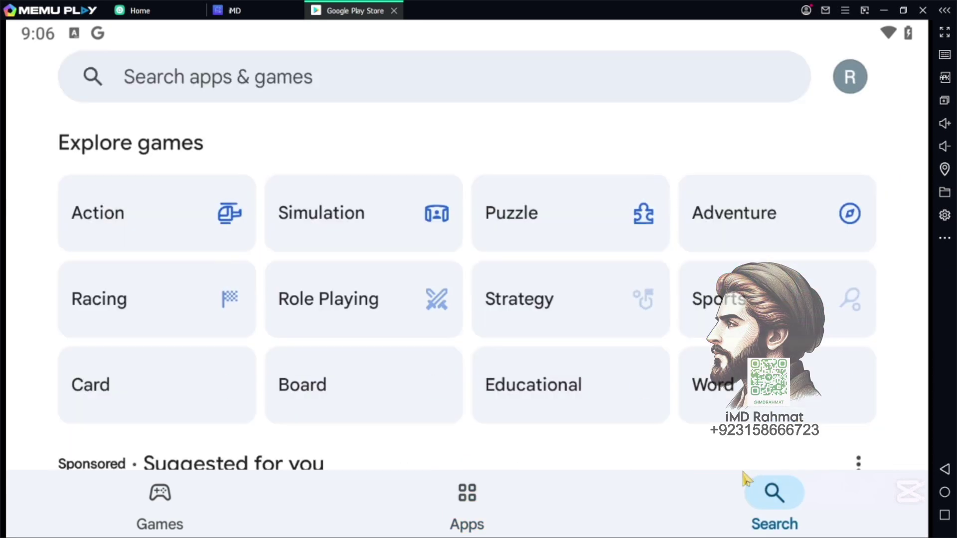
# Search 'imd resources', install iMD - Medical Resources and launch it
pyautogui.click(302, 84)
pyautogui.write('imd resources')
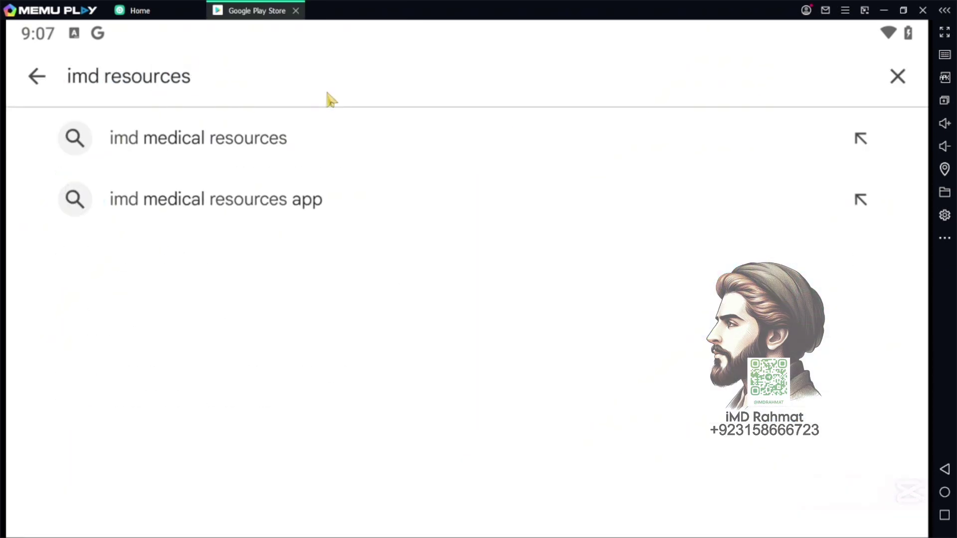
pyautogui.click(329, 139)
pyautogui.click(776, 335)
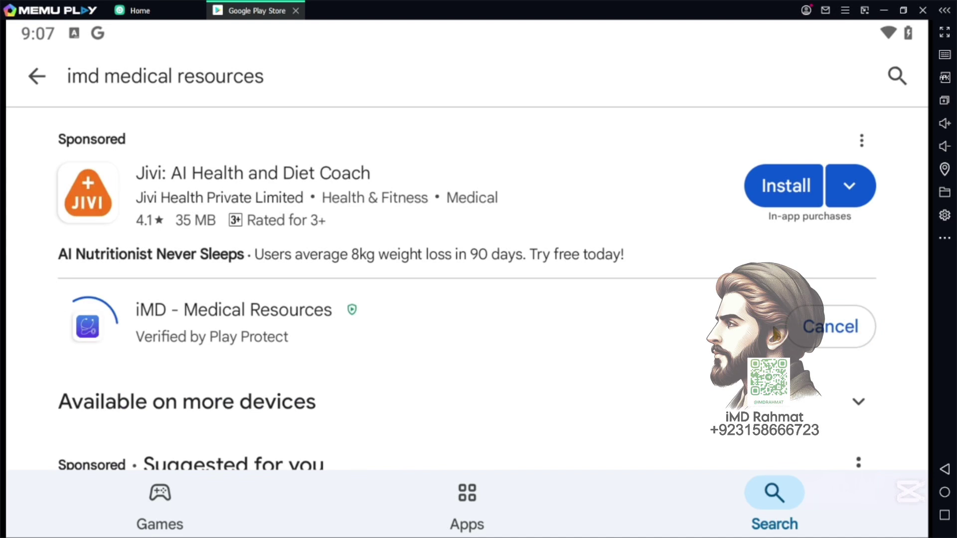
pyautogui.click(289, 329)
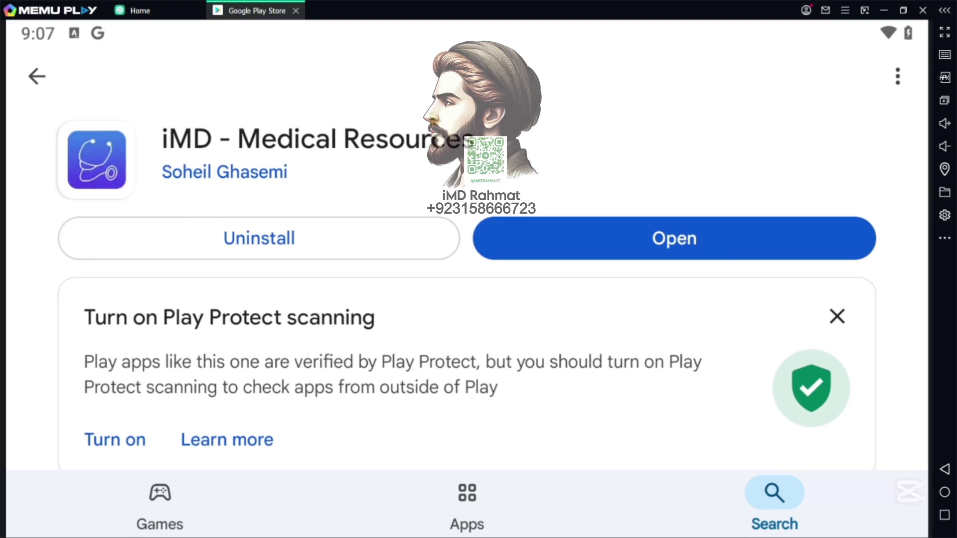
pyautogui.click(602, 249)
# Create a PC desktop shortcut for the iMD app via Send to, then launch iMD from it
pyautogui.click(164, 18)
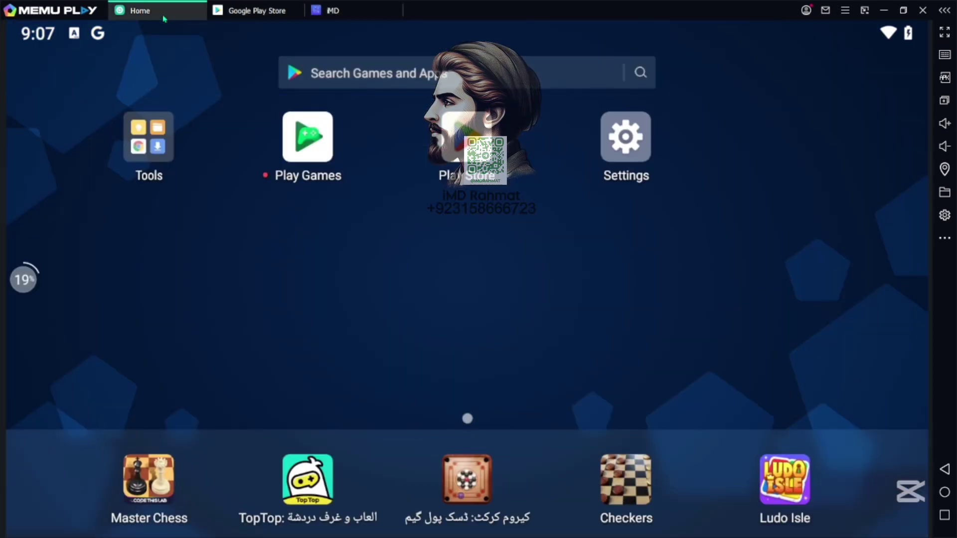
pyautogui.rightClick(782, 150)
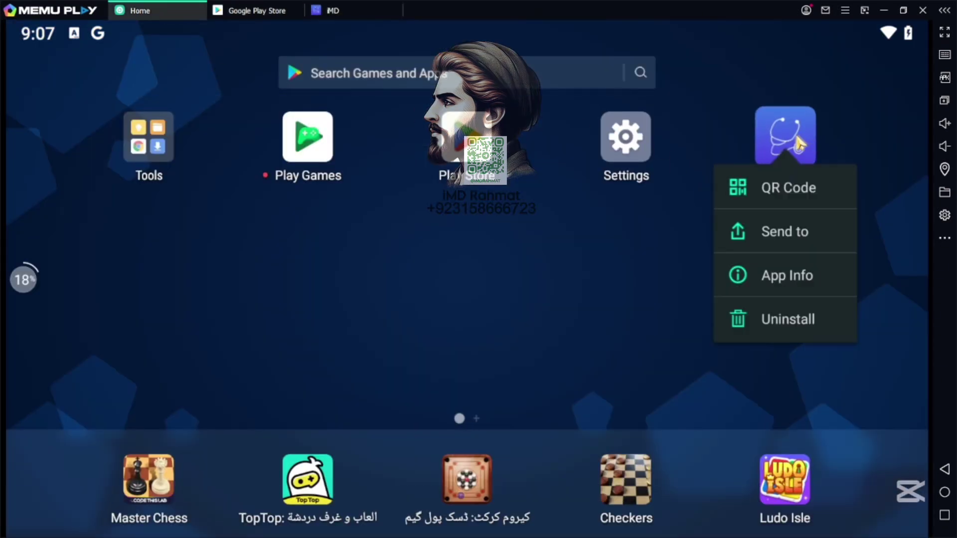
pyautogui.click(794, 247)
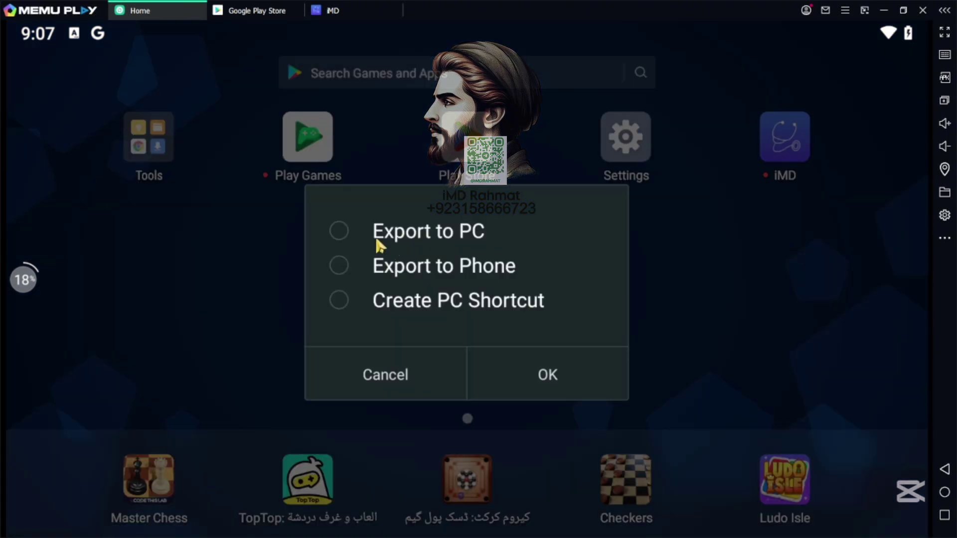
pyautogui.click(519, 369)
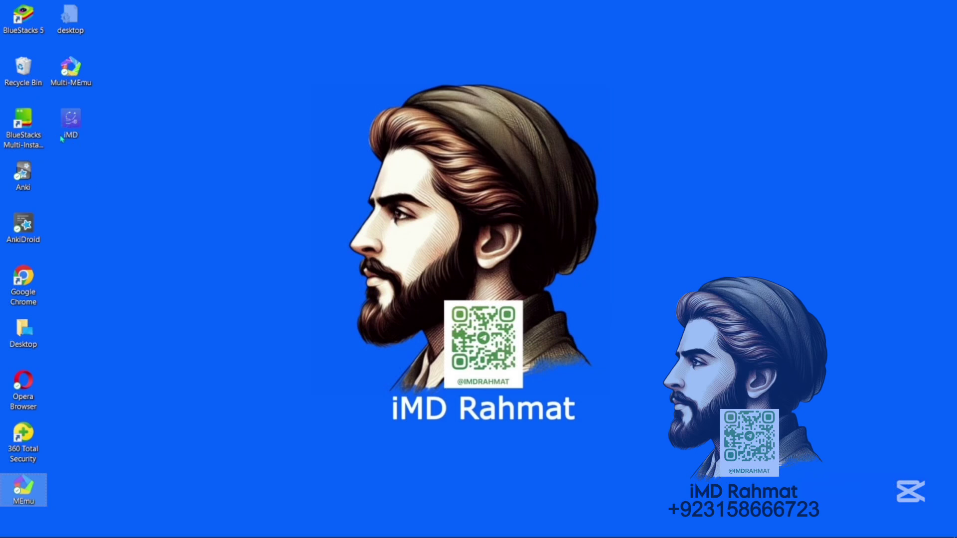
pyautogui.click(62, 137)
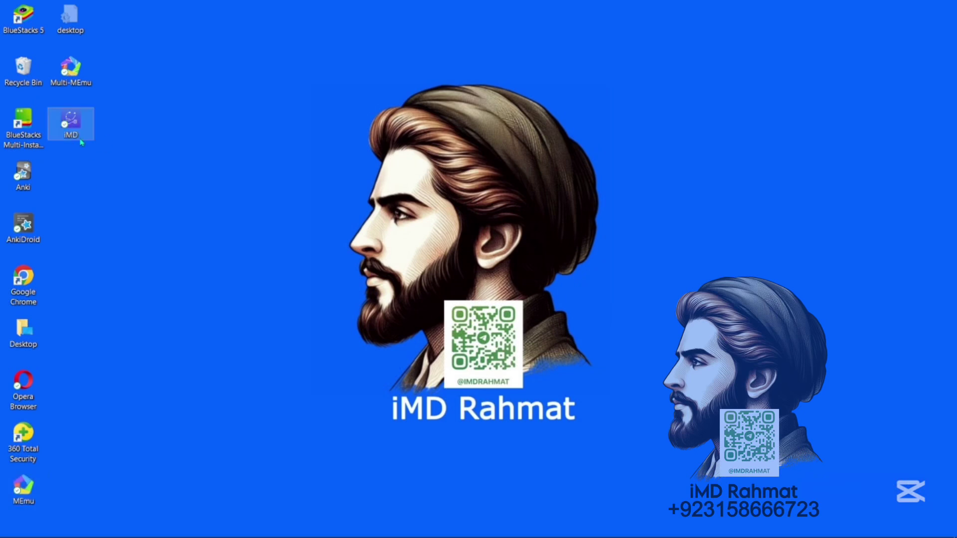
pyautogui.doubleClick(82, 133)
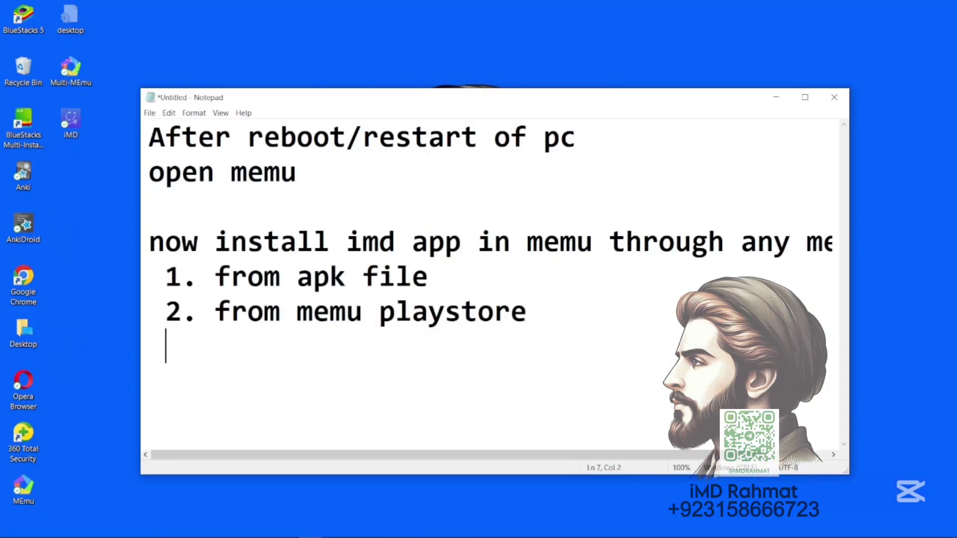
# Note '3. drag and drop imd apk file in emulat', drag imd182.apk into MEmu and launch iMD
pyautogui.write('3. drag and drop imd ')
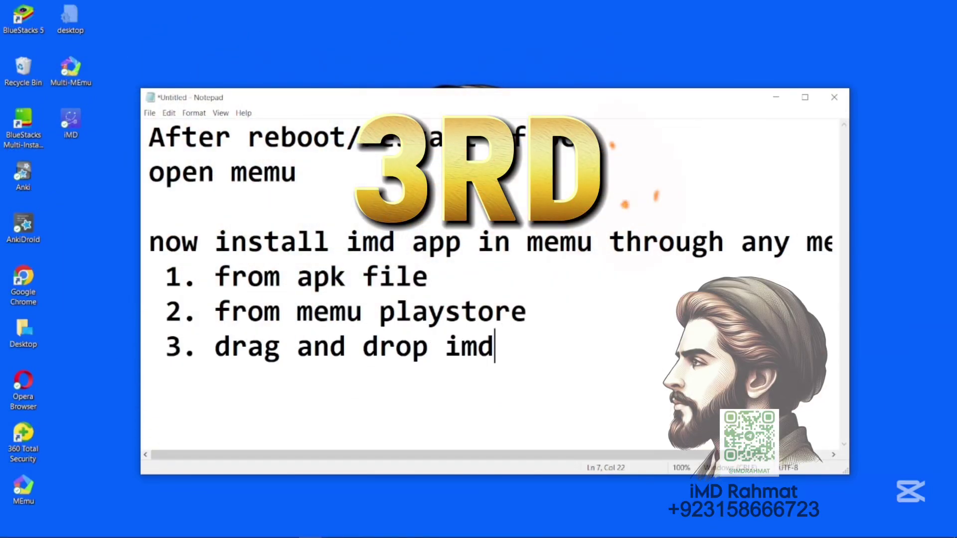
pyautogui.write('apk file in emulat')
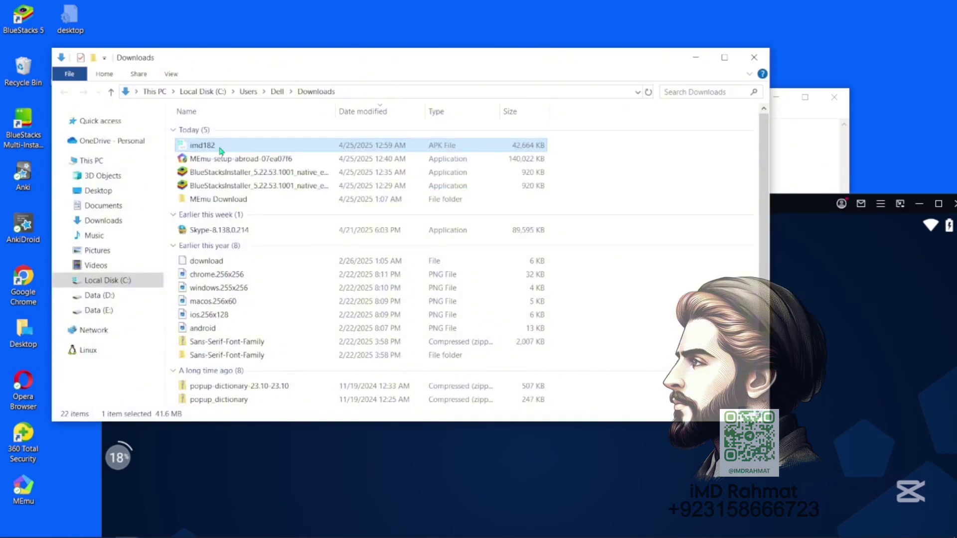
pyautogui.moveTo(374, 57)
pyautogui.mouseDown()
pyautogui.moveTo(266, 47)
pyautogui.moveTo(192, 151)
pyautogui.mouseUp()
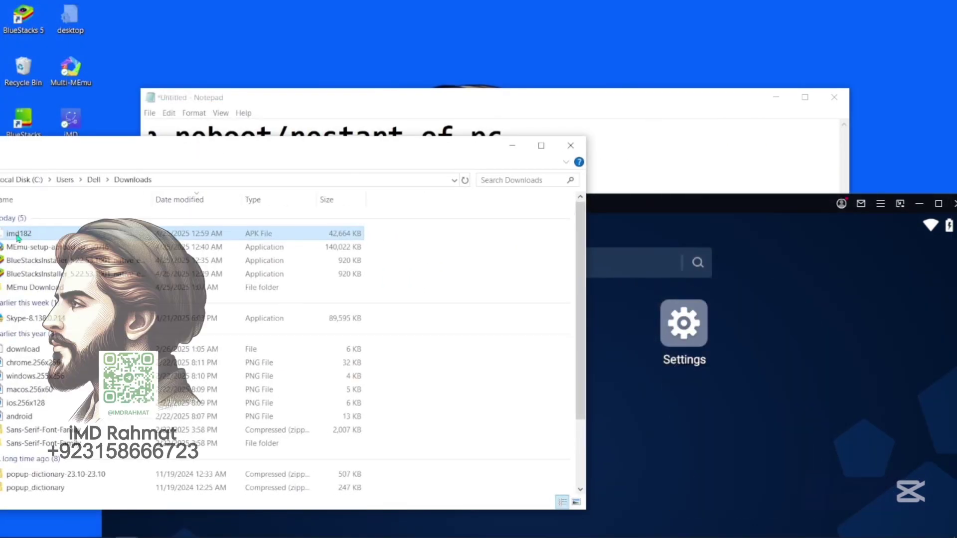
pyautogui.moveTo(100, 233); pyautogui.dragTo(793, 373)
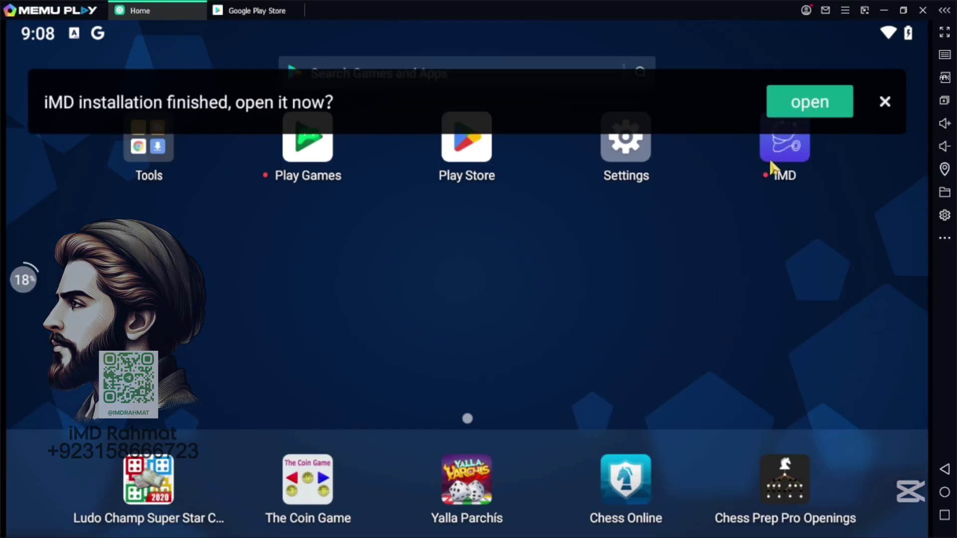
pyautogui.click(770, 158)
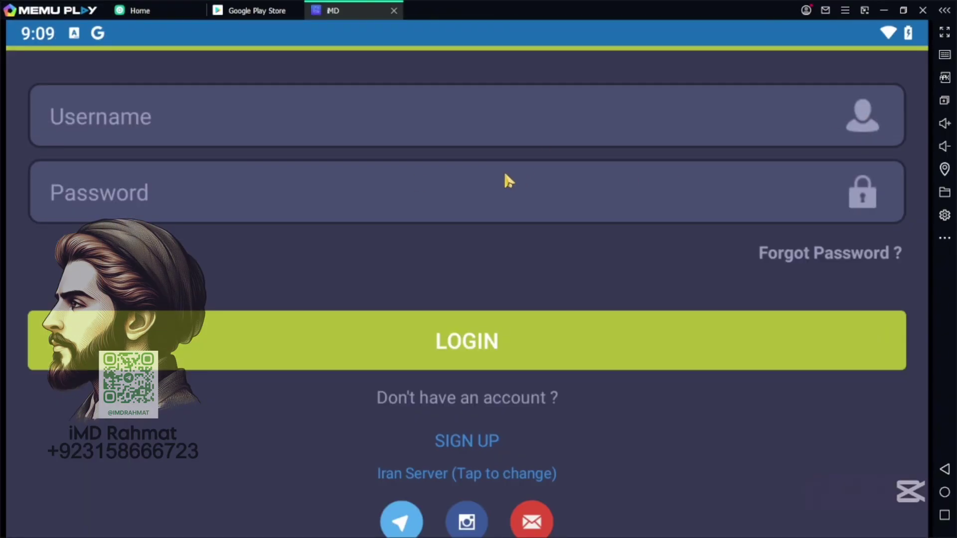
# Add the note 'similarly u can use any emulator to install and run iMD app'
pyautogui.click(137, 10)
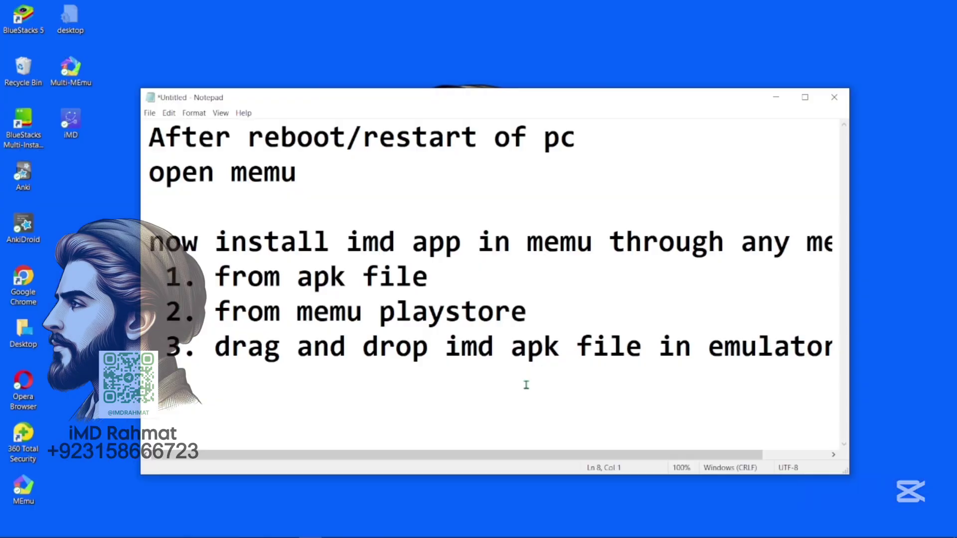
pyautogui.write('similarly u can use any emulator to install')
pyautogui.press('Return')
pyautogui.write('and run iMD app')
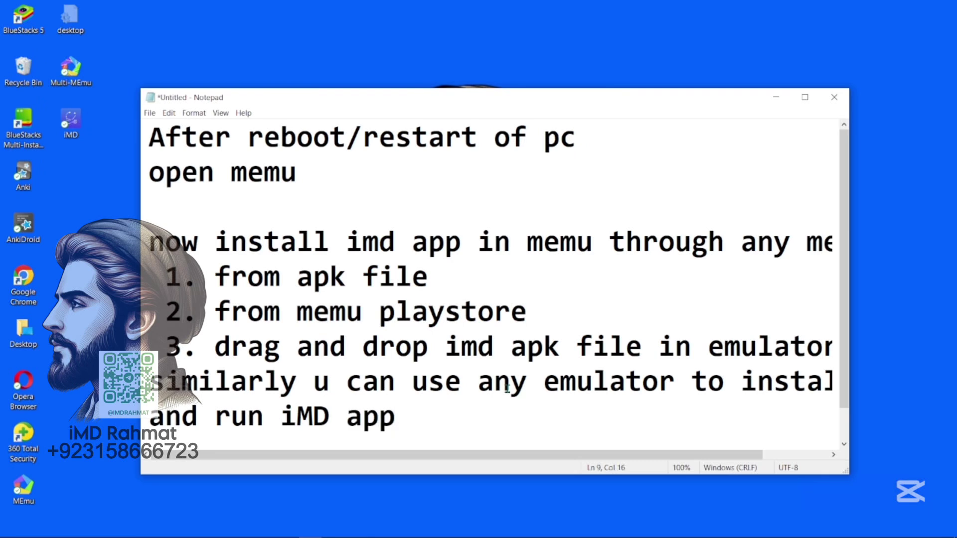
pyautogui.write('bluestacks')
# Search for bluestacks, open bluestacks.com and retry the BlueStacks installer download
pyautogui.press('Return')
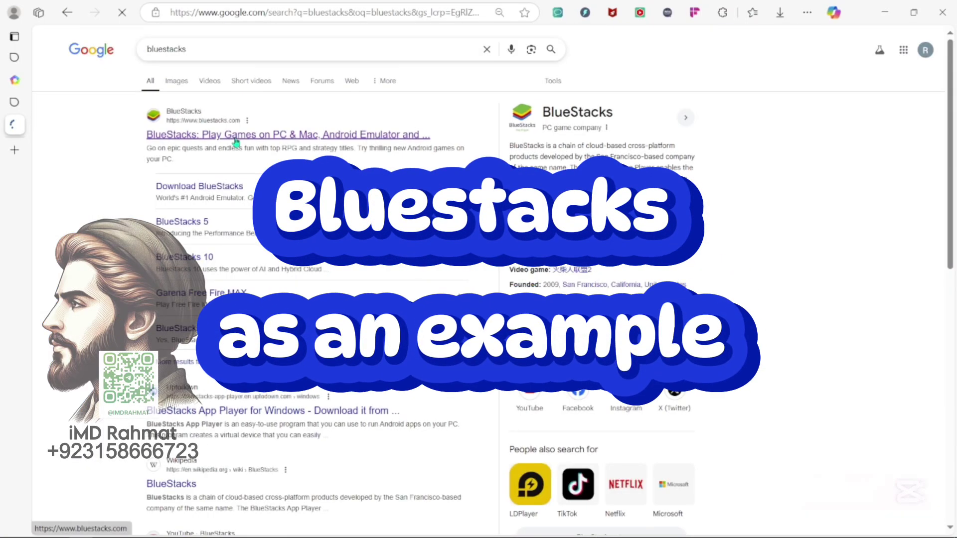
pyautogui.click(235, 138)
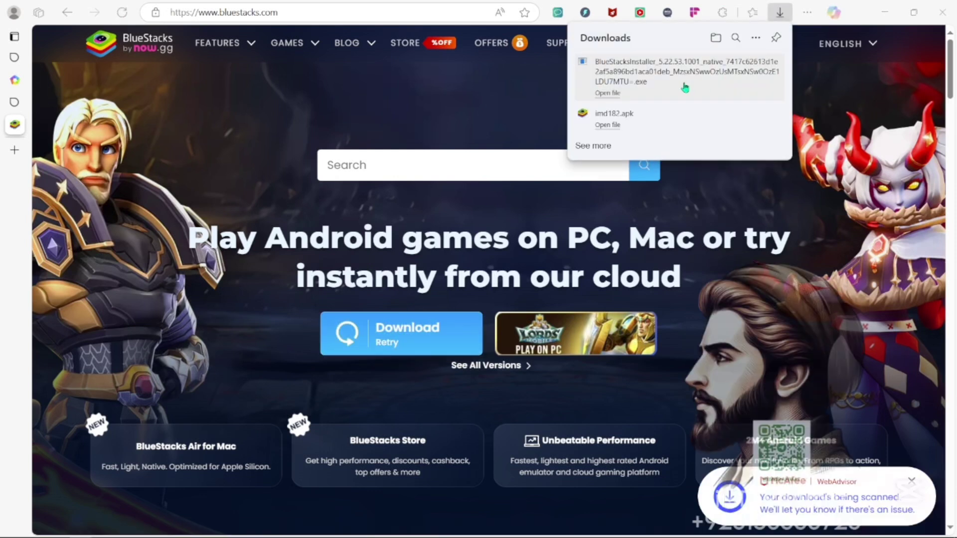
pyautogui.click(423, 344)
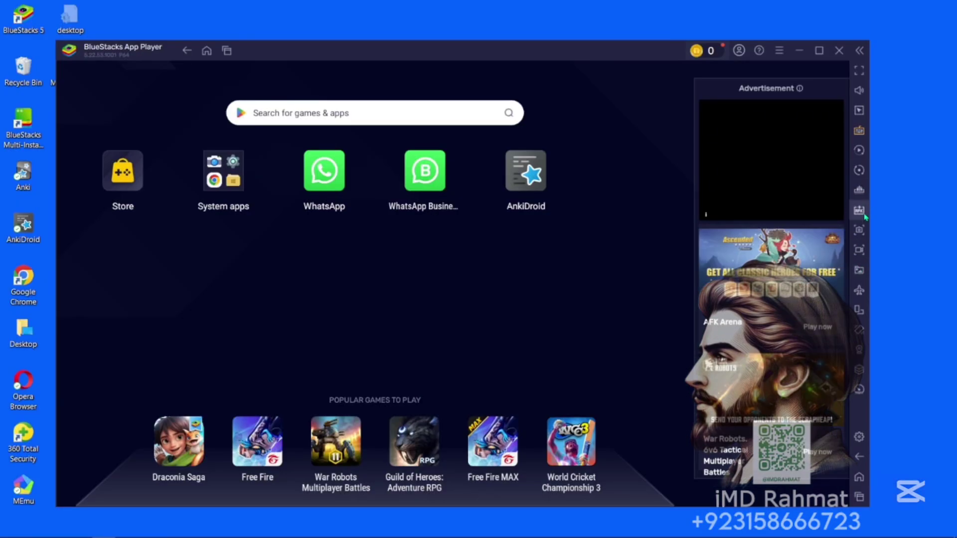
# Install the imd182 APK from Downloads in BlueStacks, launch iMD, then open System apps from Home
pyautogui.click(859, 211)
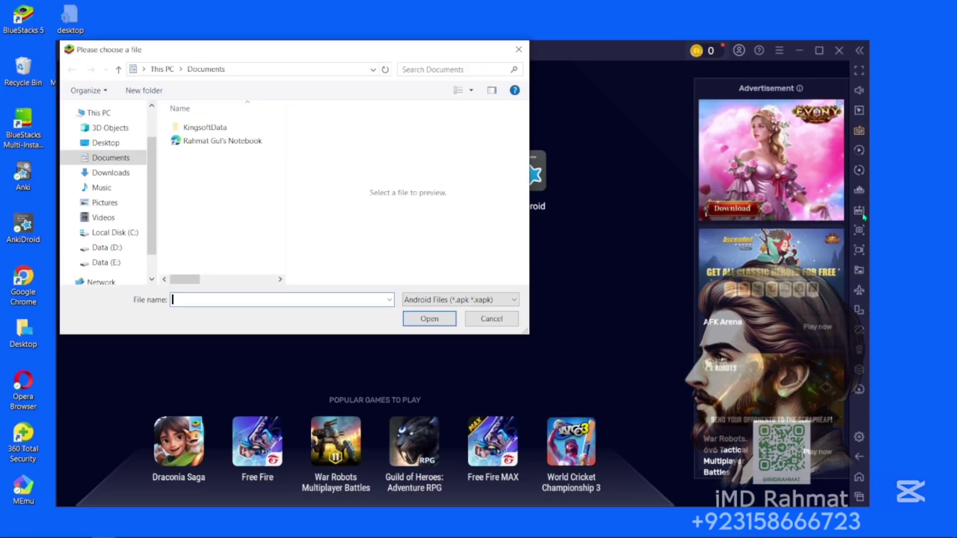
pyautogui.click(114, 174)
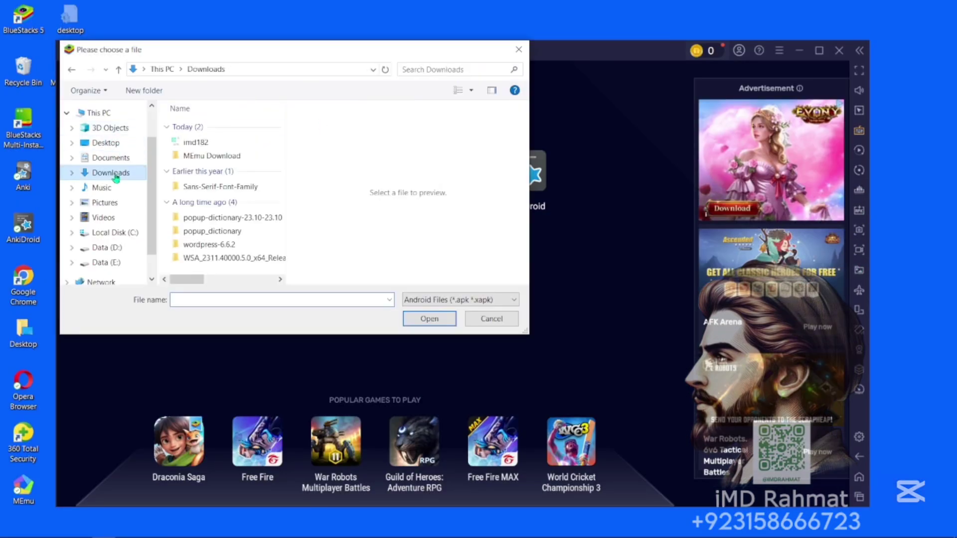
pyautogui.click(195, 142)
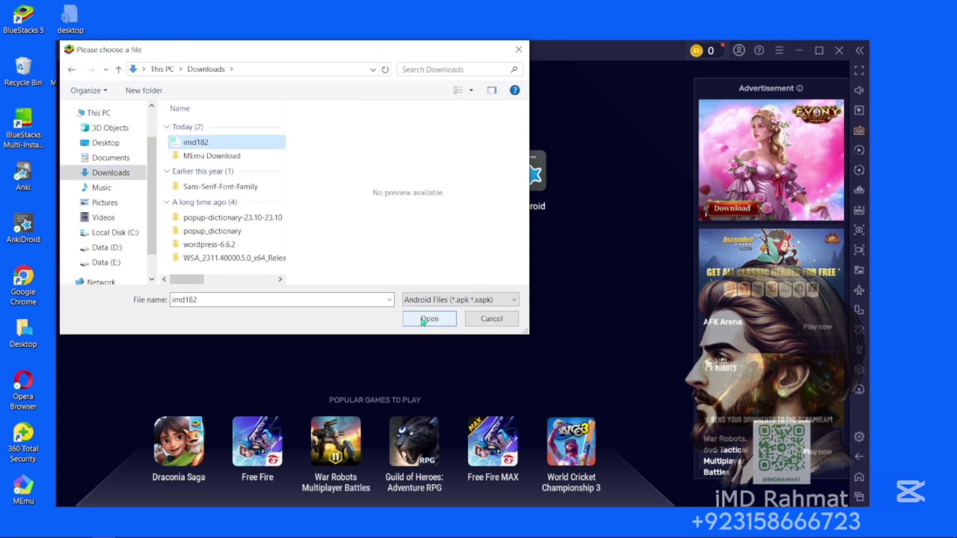
pyautogui.click(428, 319)
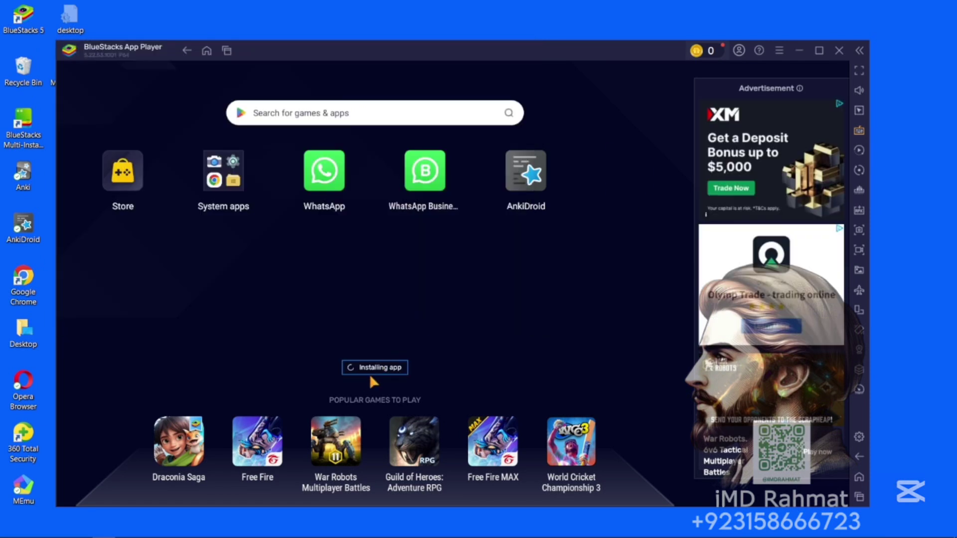
pyautogui.click(629, 173)
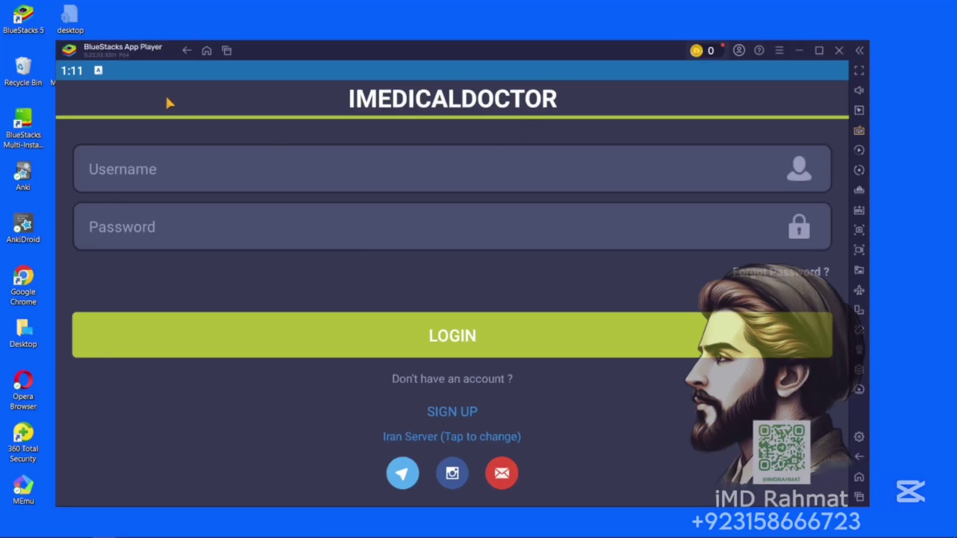
pyautogui.click(206, 51)
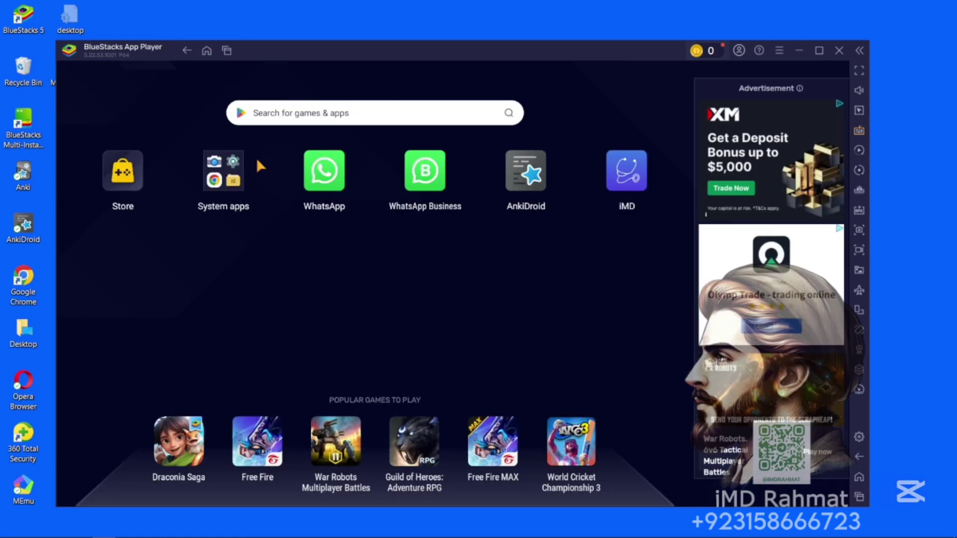
pyautogui.click(223, 170)
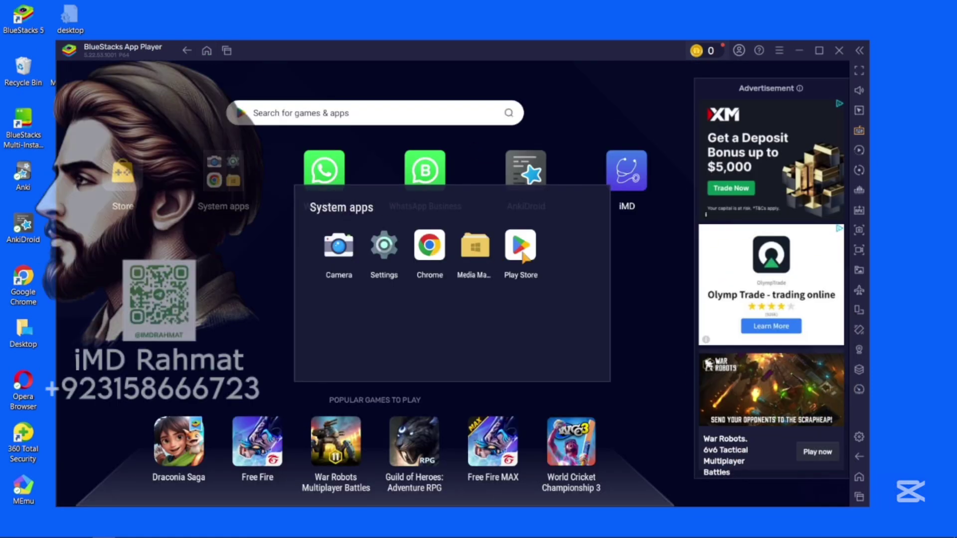